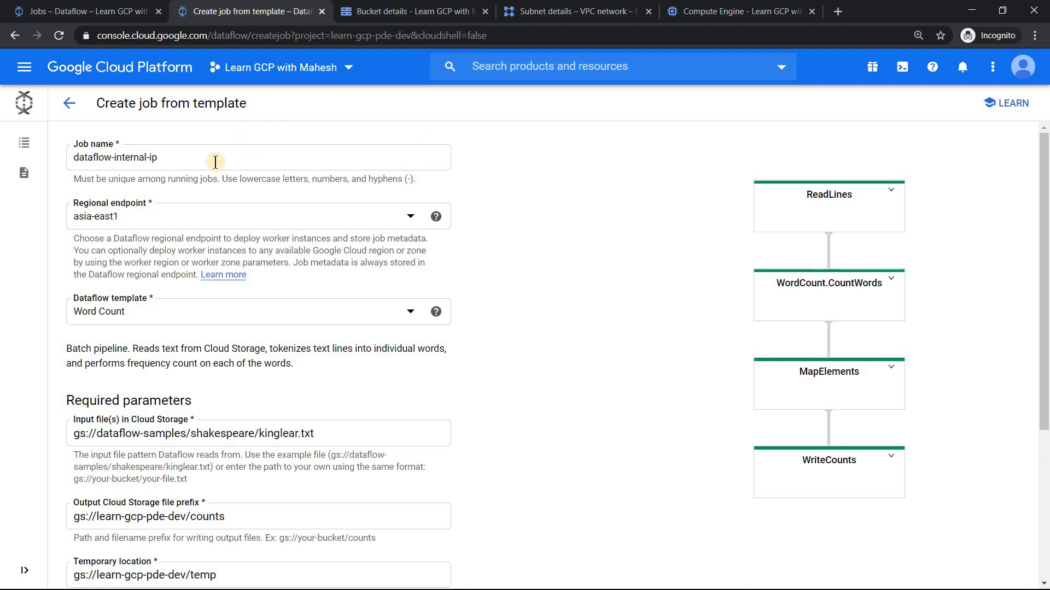
# Step: Review the Word Count job's name, input file and output Cloud Storage file prefix in the template form
pyautogui.click(175, 159)
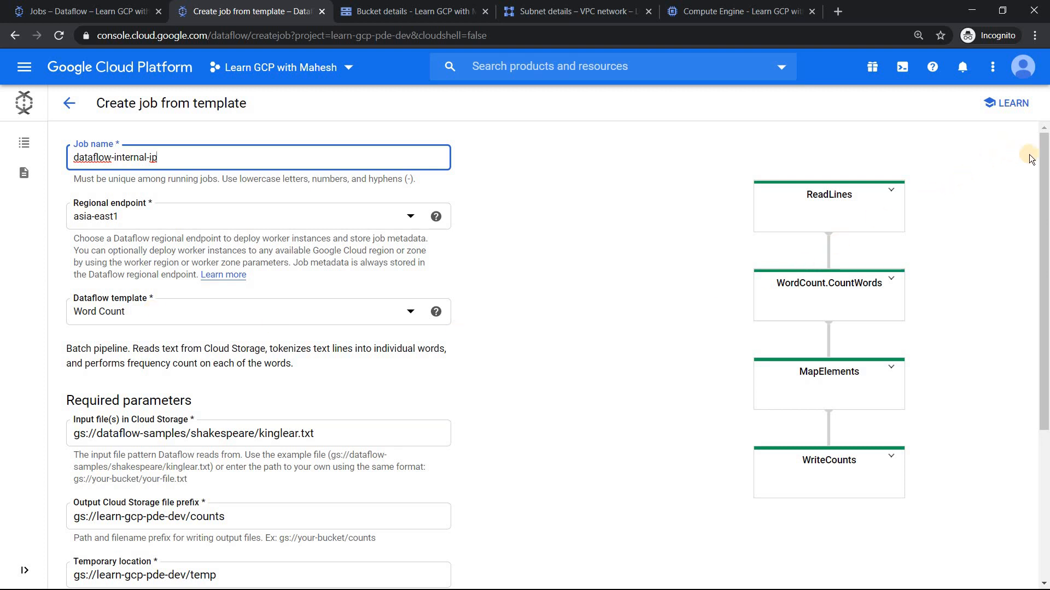
pyautogui.scroll(-3, 1023, 158)
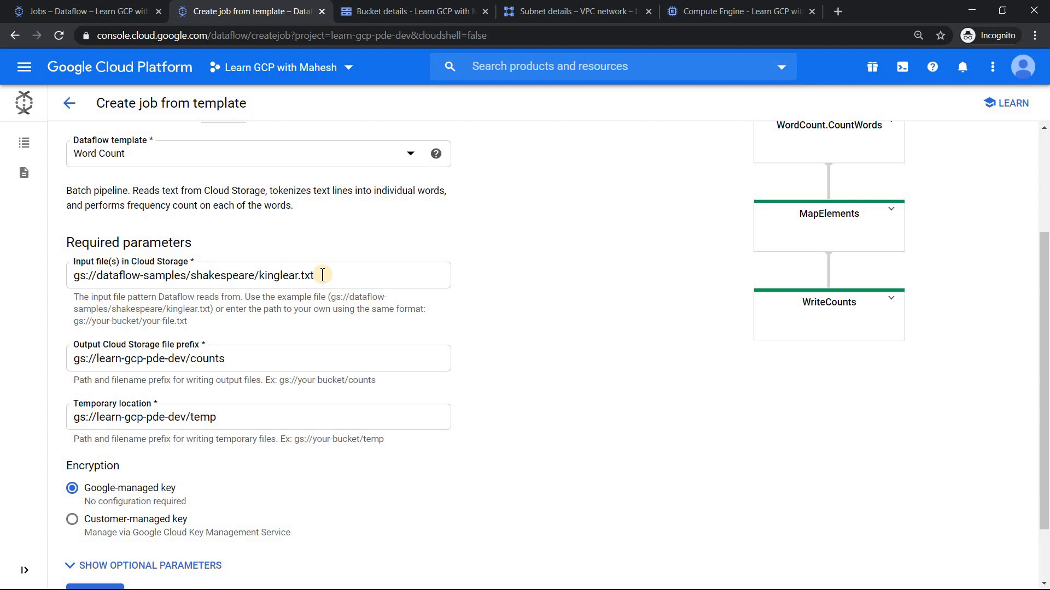
pyautogui.moveTo(322, 275); pyautogui.dragTo(81, 266)
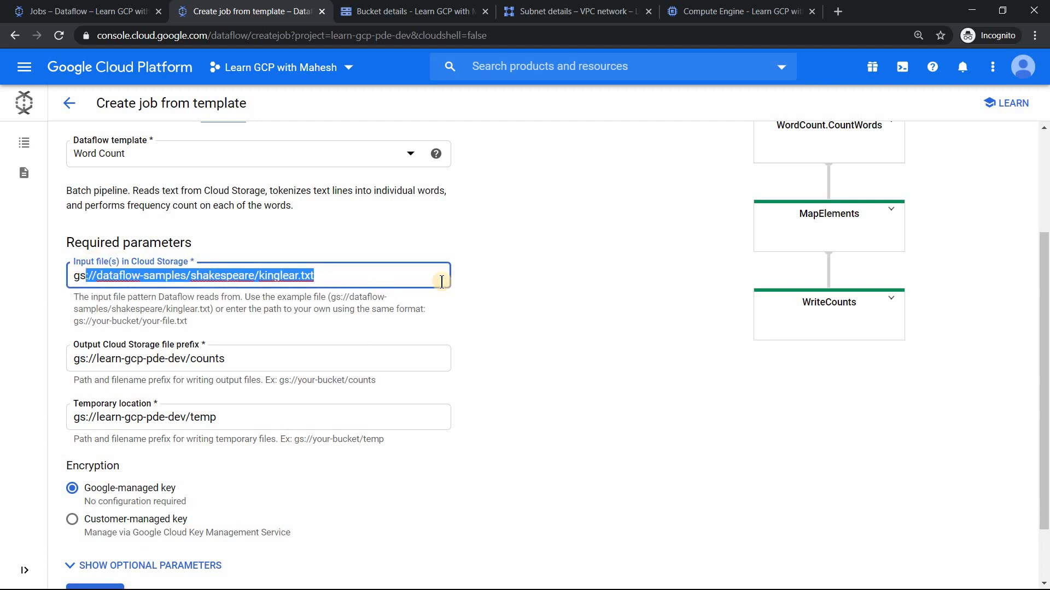
pyautogui.click(248, 360)
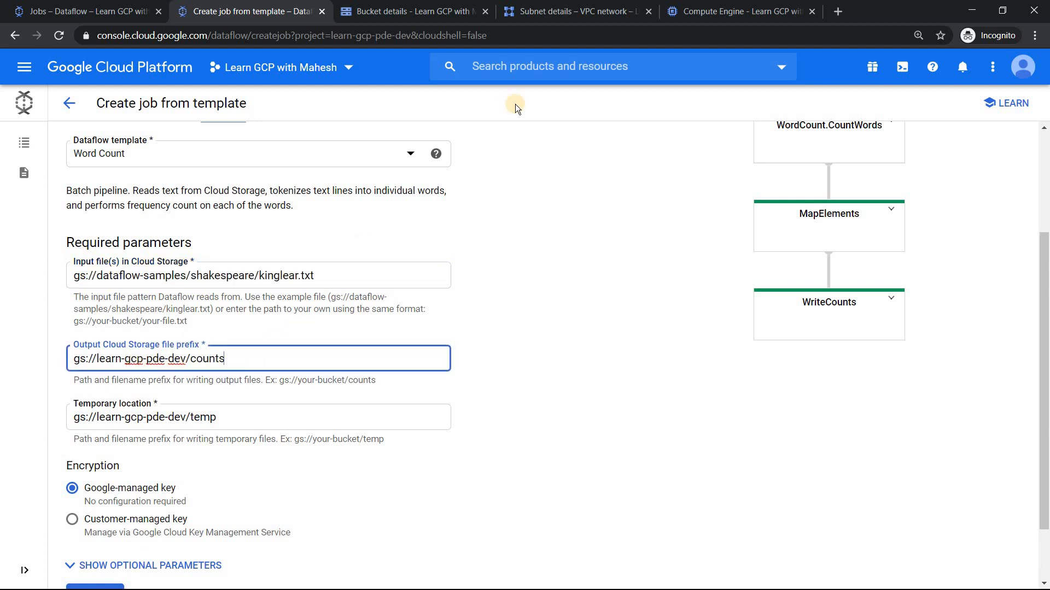
# Step: Refresh the learn-gcp-pde-dev bucket's object list, and review the temporary location in the Dataflow job form
pyautogui.click(436, 11)
pyautogui.click(379, 109)
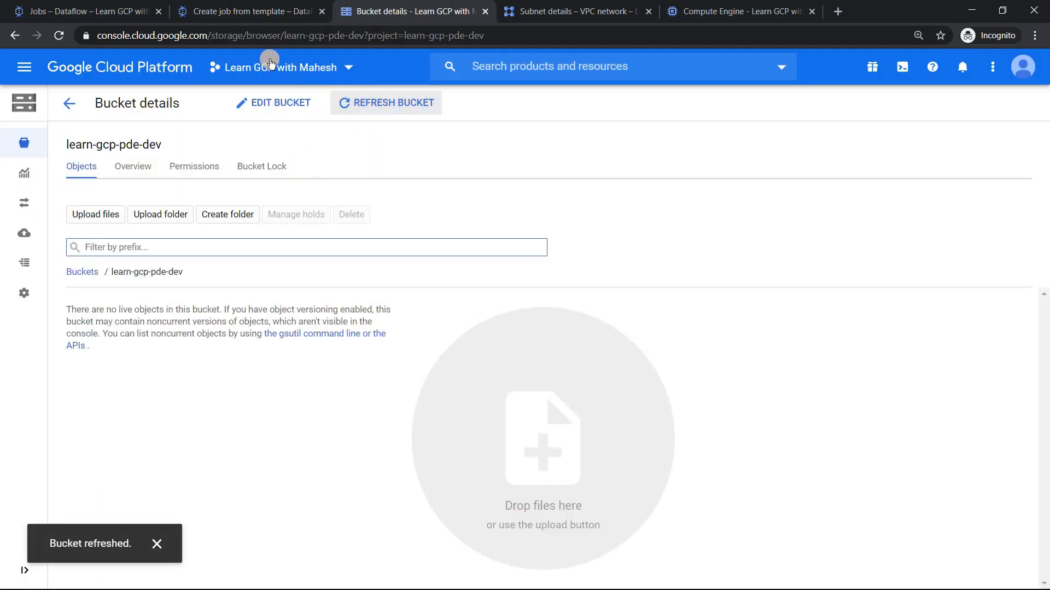
pyautogui.click(243, 12)
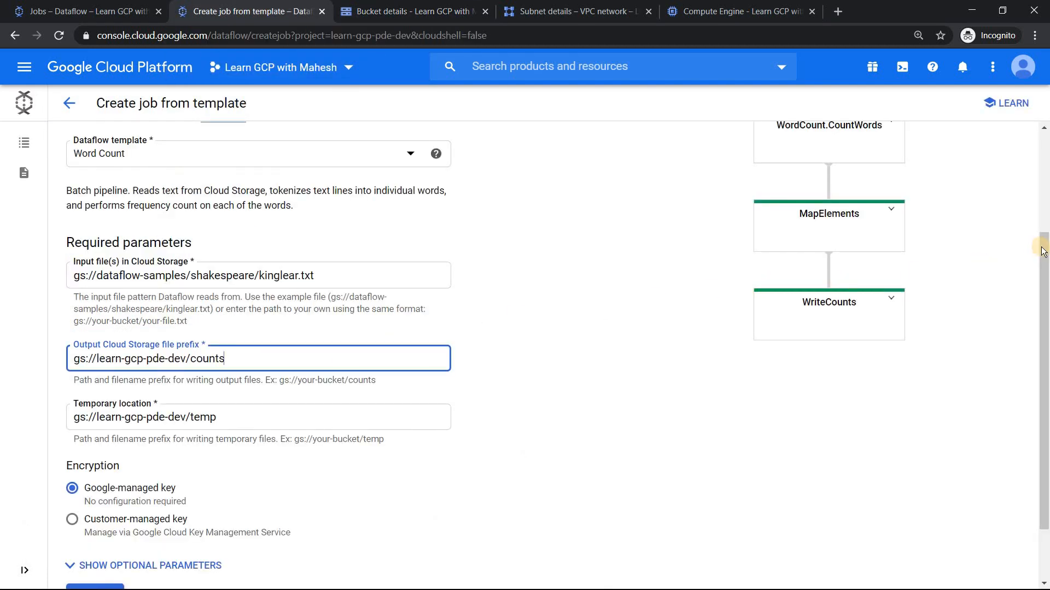
pyautogui.scroll(-2, 1041, 273)
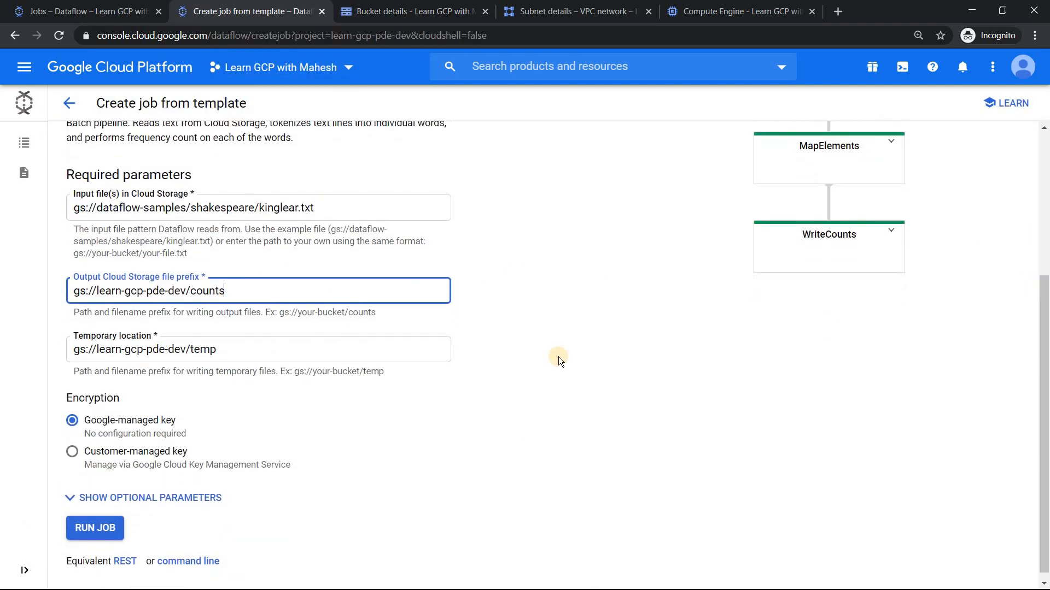
pyautogui.click(282, 351)
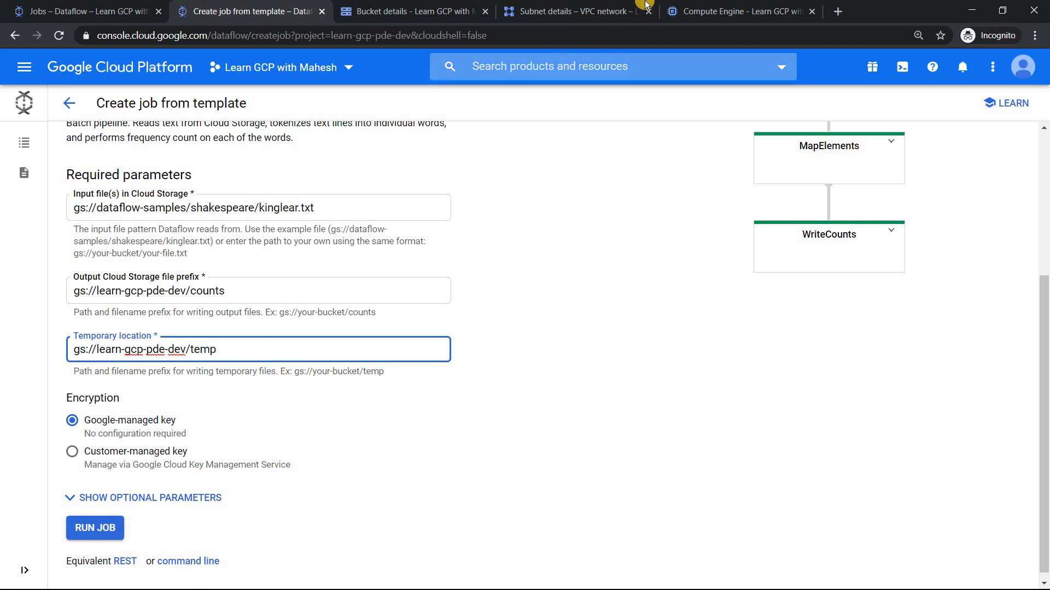
# Step: Check the project's Compute Engine VM instances and return to the Dataflow job form
pyautogui.click(711, 11)
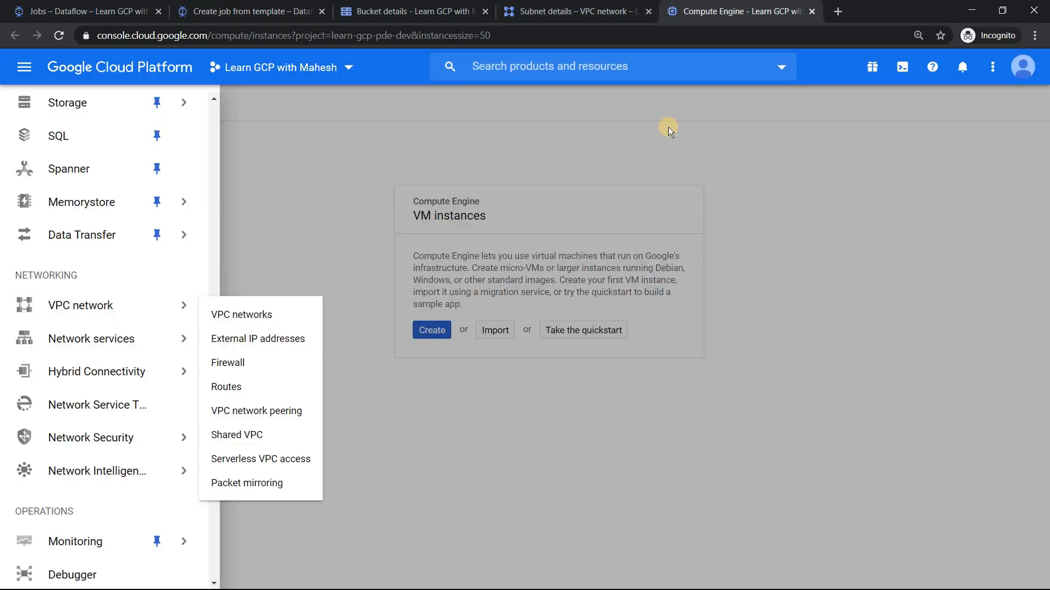
pyautogui.click(680, 166)
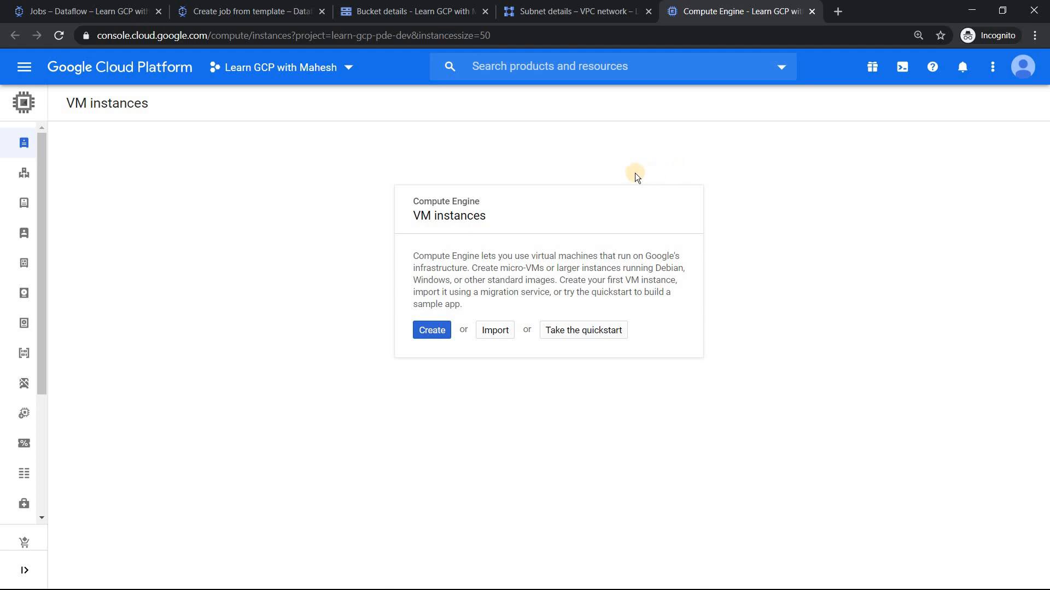
pyautogui.click(256, 10)
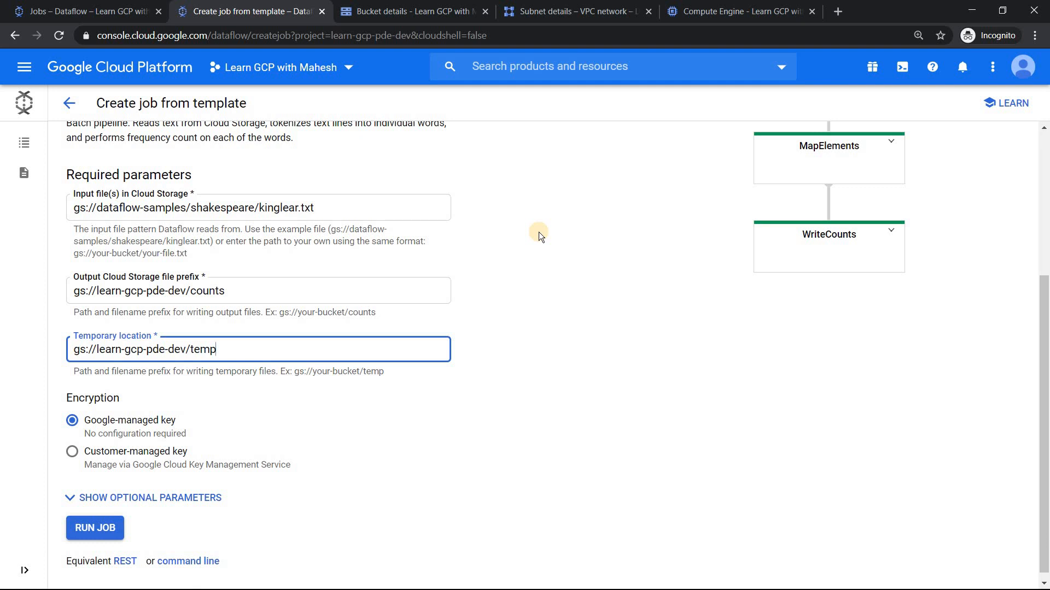
# Step: Show the job's optional parameters and set the Worker IP Address Configuration to Private
pyautogui.scroll(-1, 547, 410)
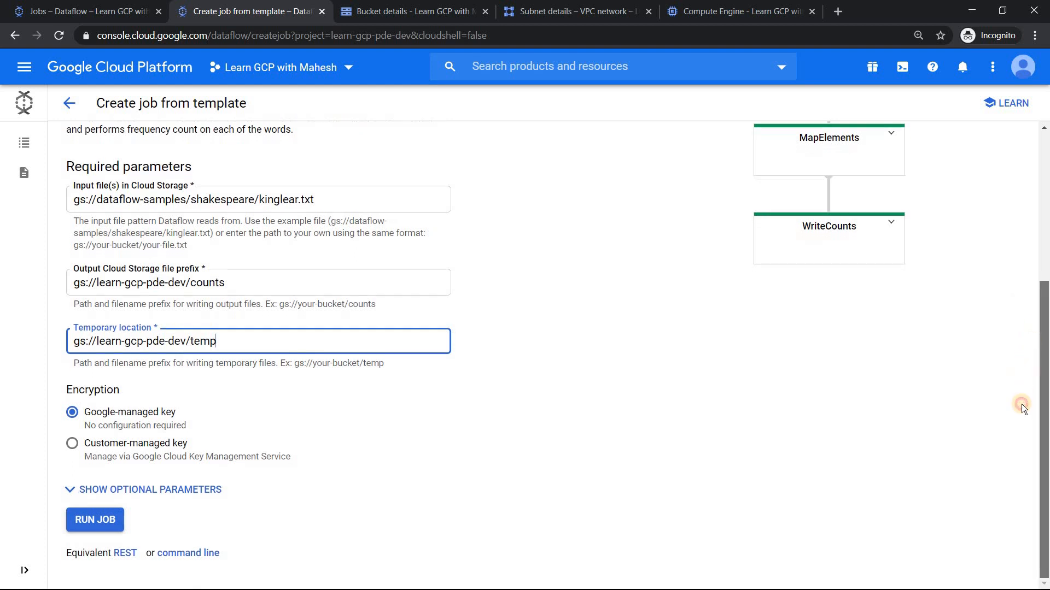
pyautogui.click(182, 491)
pyautogui.scroll(-6, 183, 492)
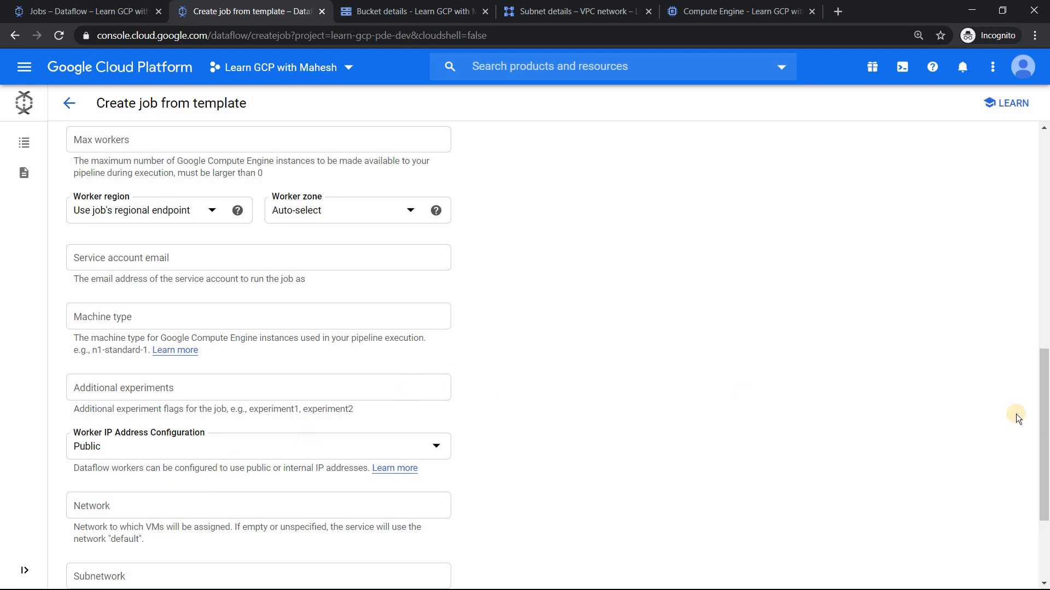
pyautogui.moveTo(1044, 392); pyautogui.dragTo(1043, 449)
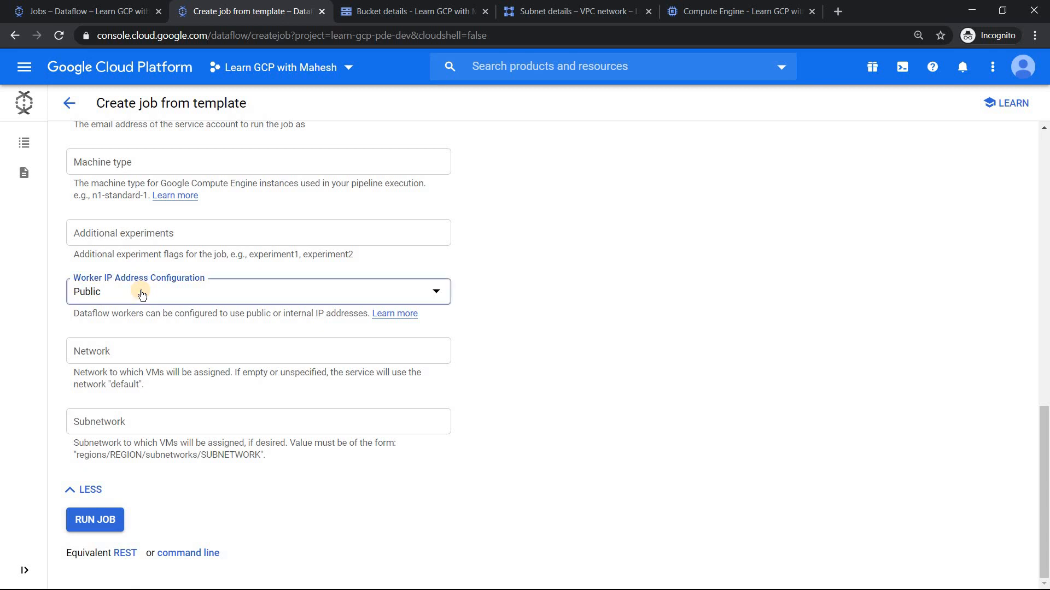
pyautogui.click(141, 294)
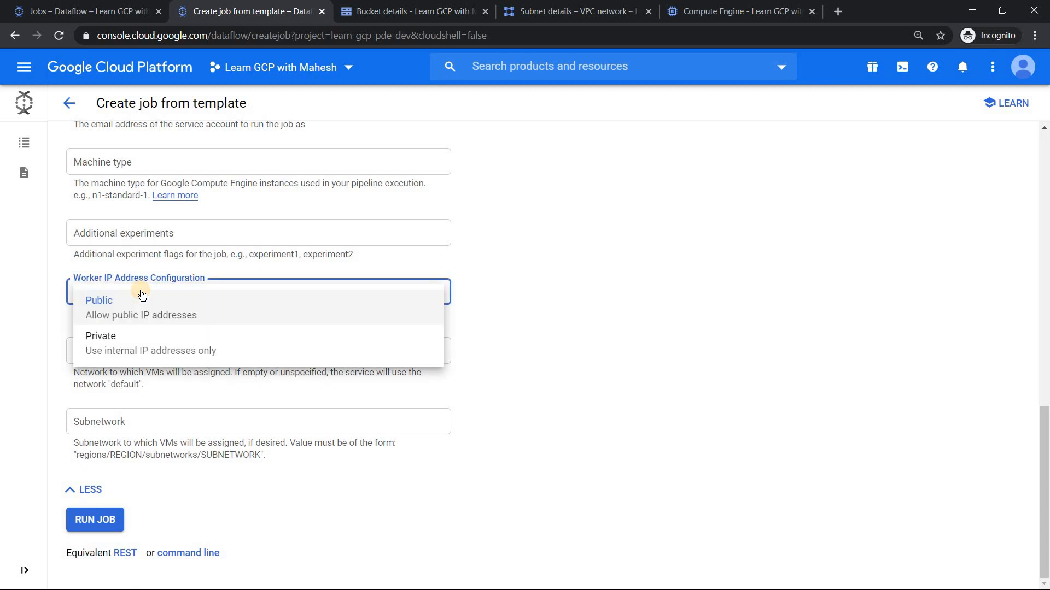
pyautogui.click(138, 348)
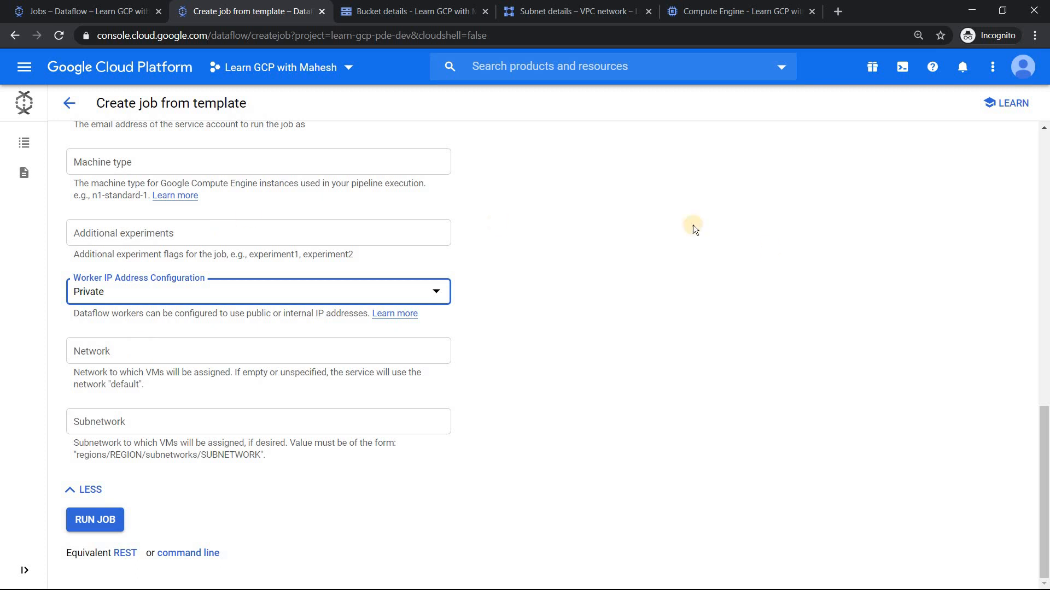
# Step: Turn on Private Google access for the default subnet in asia-east1 and save the change
pyautogui.moveTo(1044, 431); pyautogui.dragTo(1045, 137)
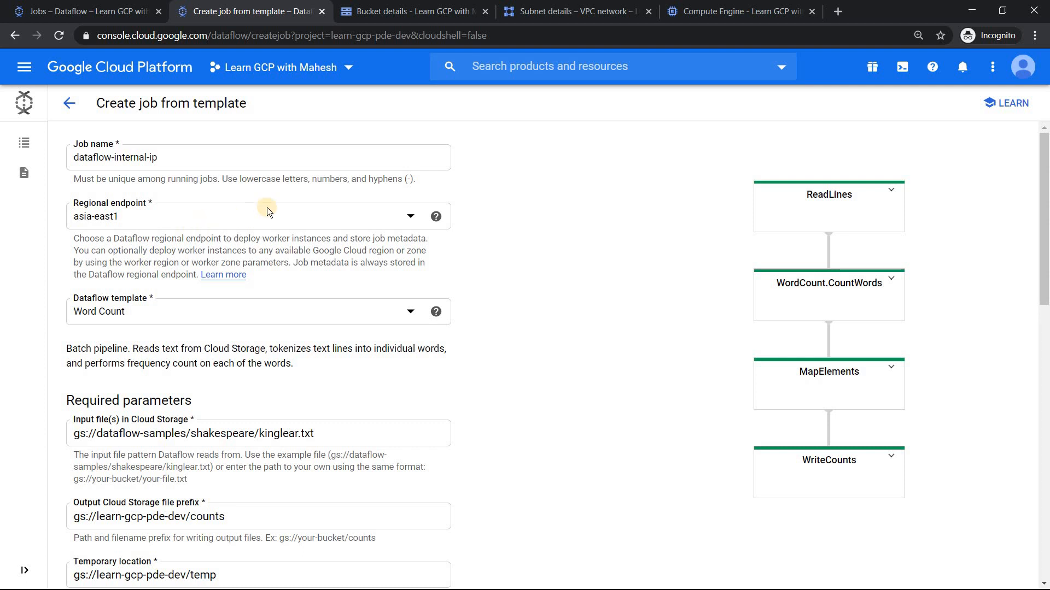
pyautogui.click(548, 15)
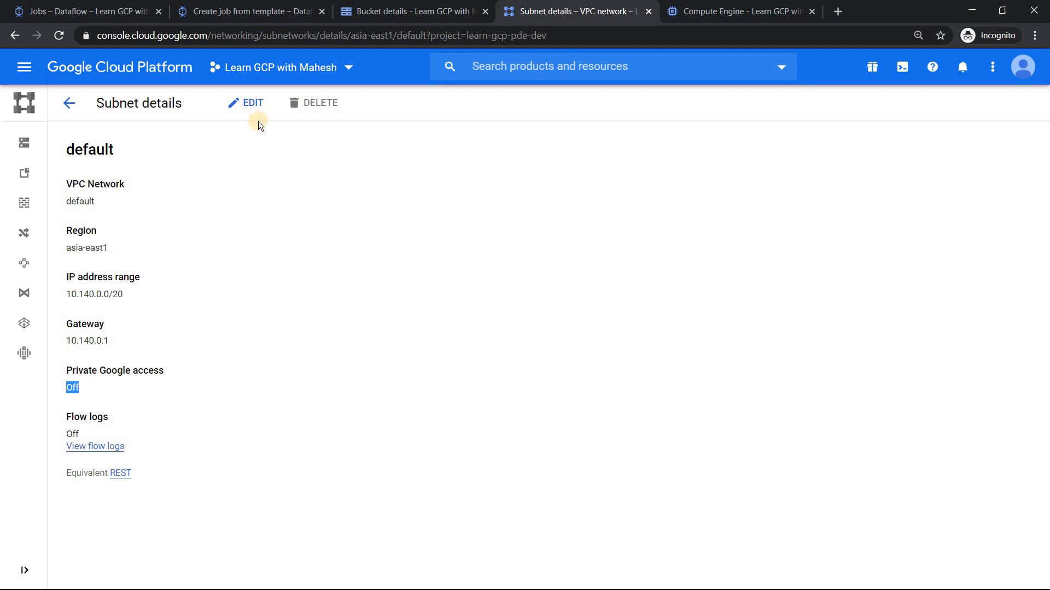
pyautogui.click(256, 105)
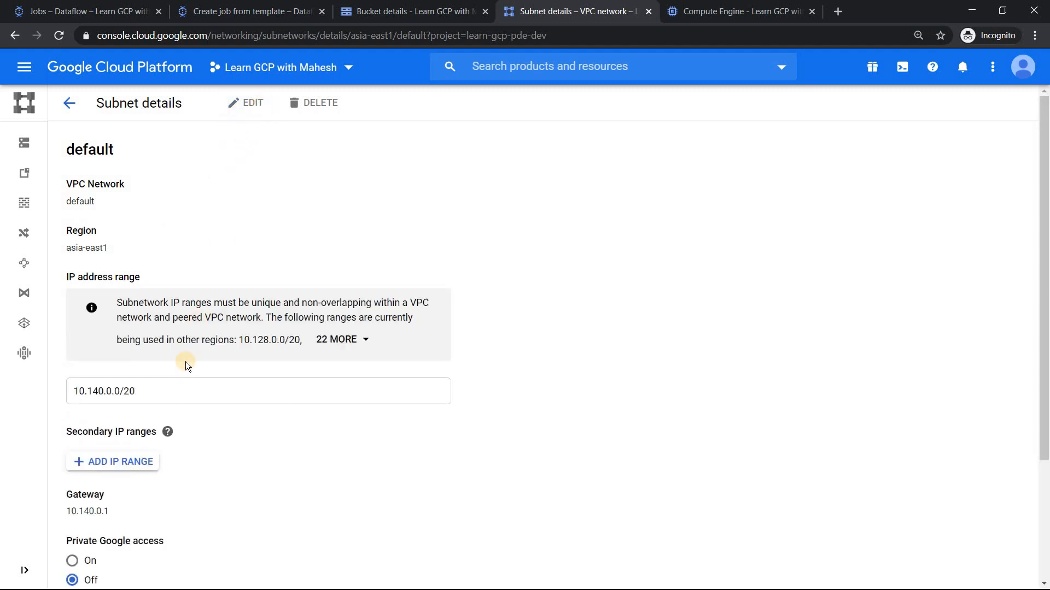
pyautogui.scroll(-3, 188, 354)
pyautogui.click(72, 397)
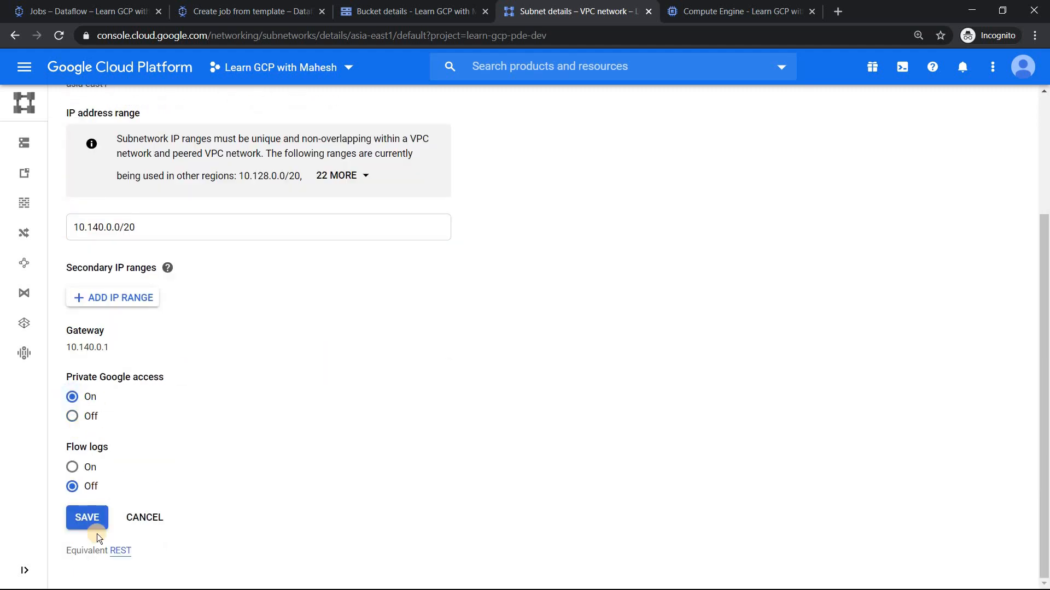
pyautogui.click(98, 519)
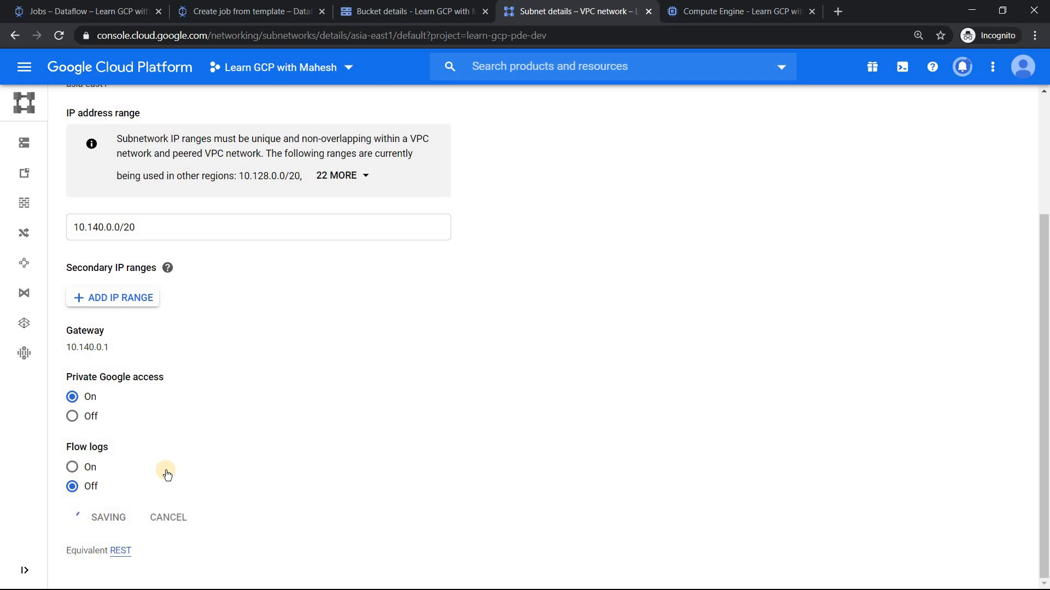
# Step: Examine the Dataflow job's equivalent gcloud command line, including the --disable-public-ips flag, and close it
pyautogui.click(263, 6)
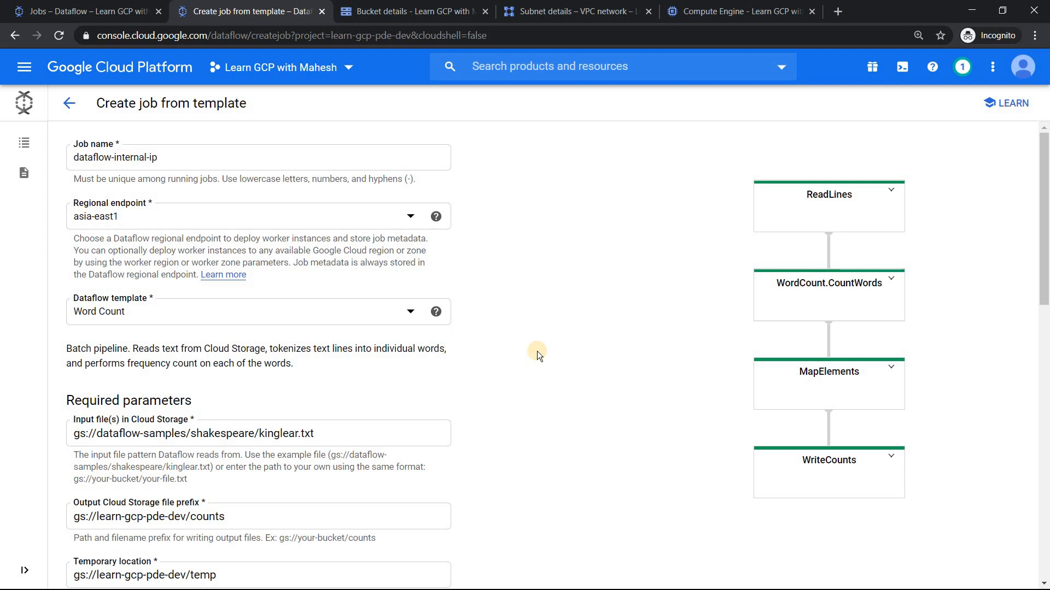
pyautogui.scroll(-7, 557, 359)
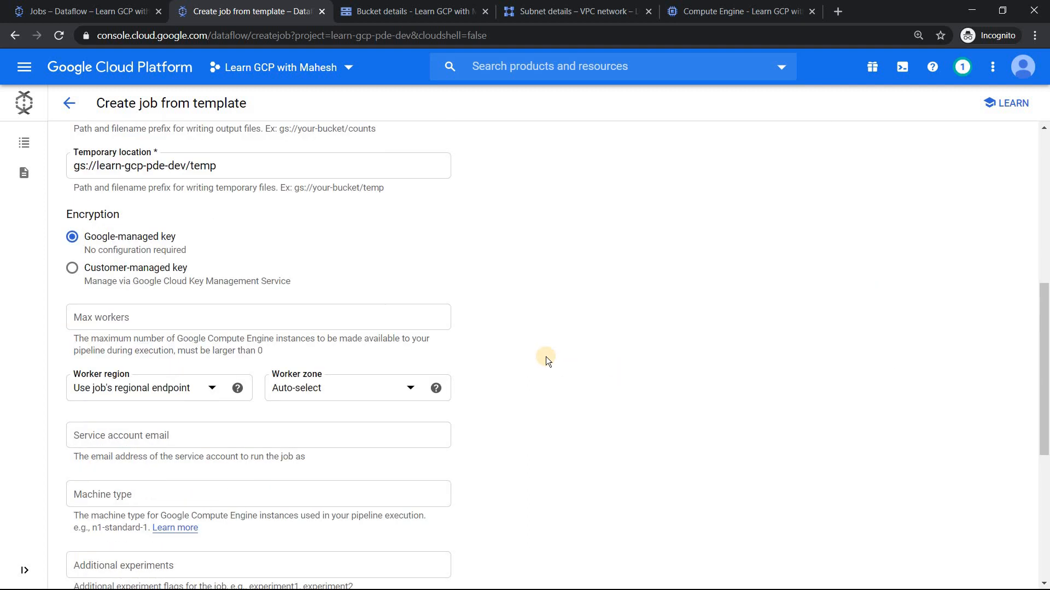
pyautogui.moveTo(1045, 302); pyautogui.dragTo(1045, 378)
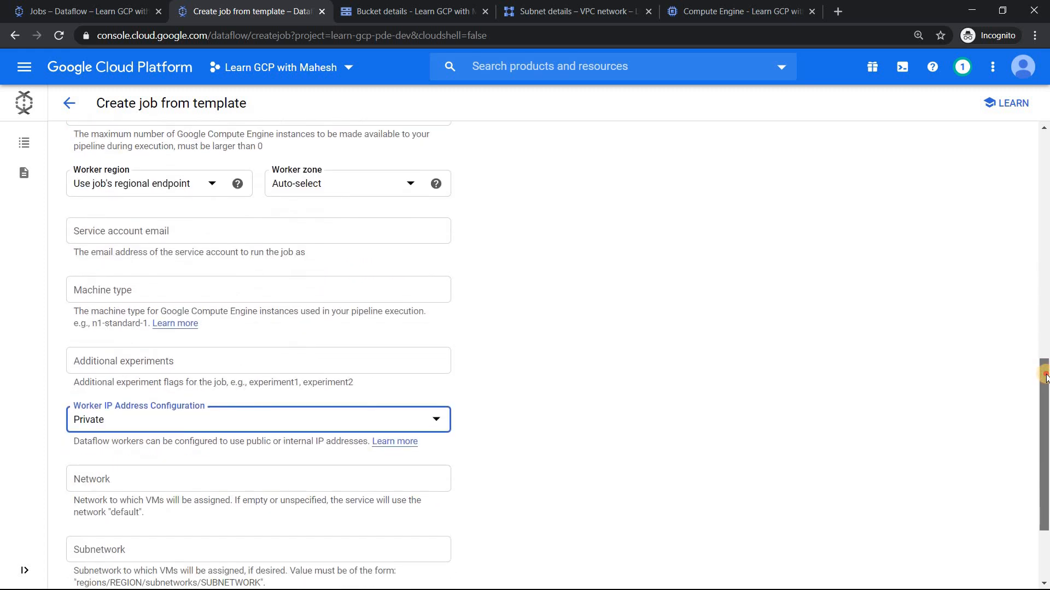
pyautogui.scroll(-2, 1042, 328)
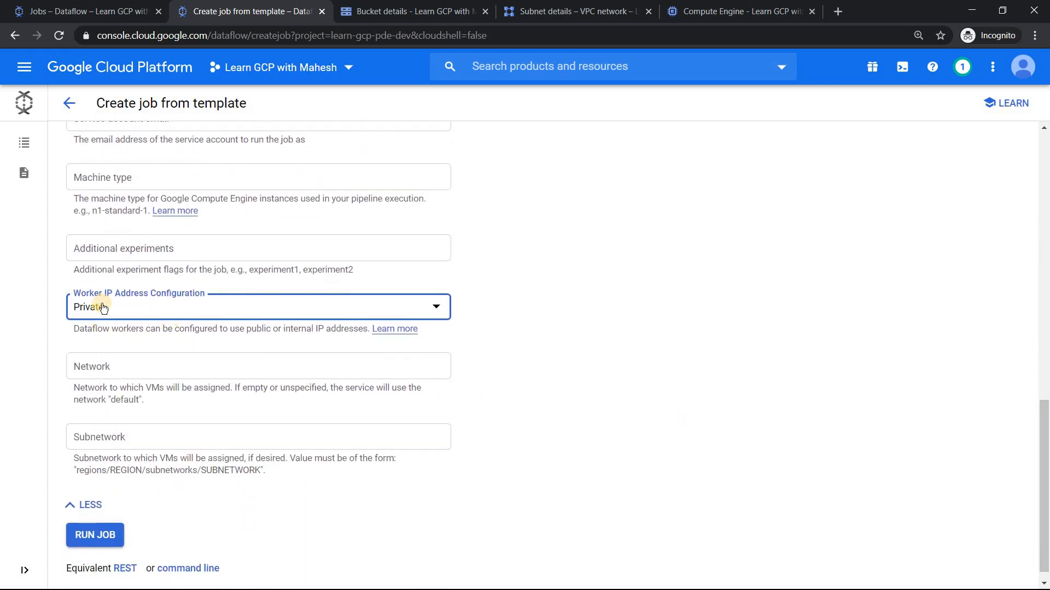
pyautogui.click(186, 571)
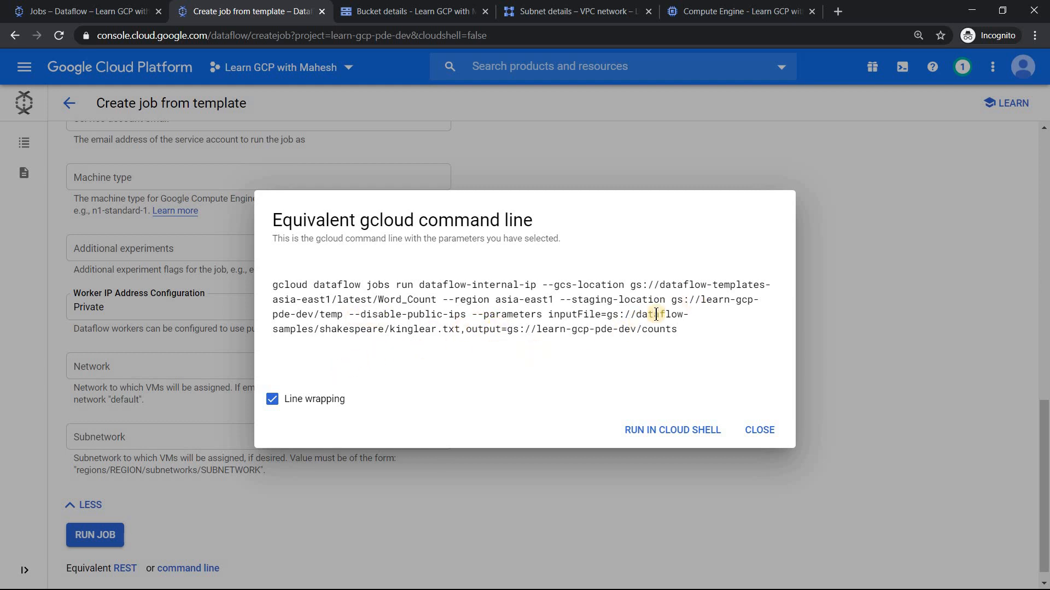
pyautogui.moveTo(677, 329); pyautogui.dragTo(438, 299)
pyautogui.moveTo(540, 277); pyautogui.dragTo(276, 287)
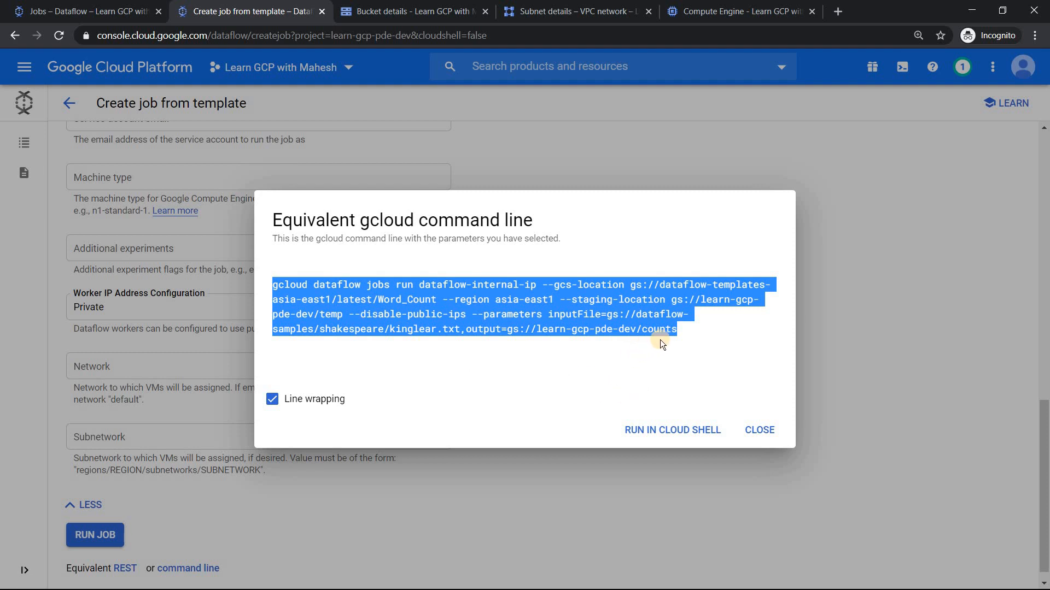
pyautogui.click(352, 317)
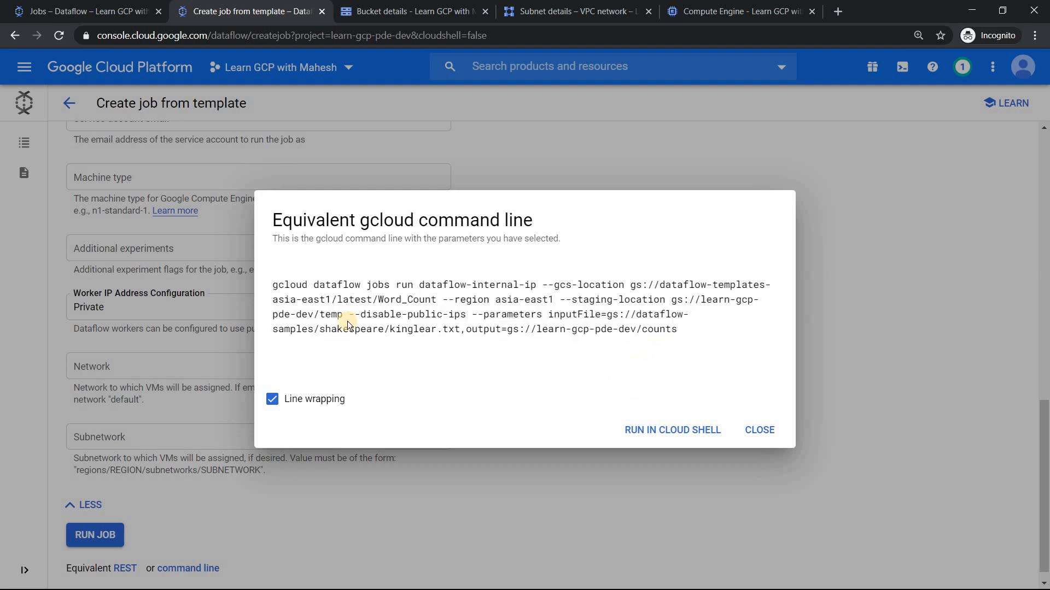
pyautogui.moveTo(349, 316); pyautogui.dragTo(465, 320)
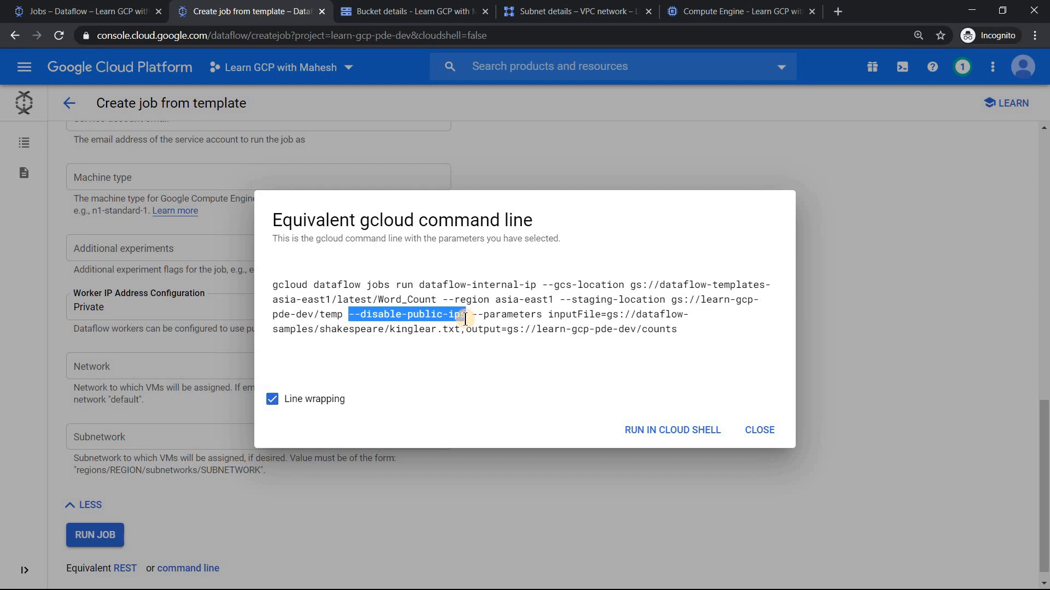
pyautogui.click(756, 427)
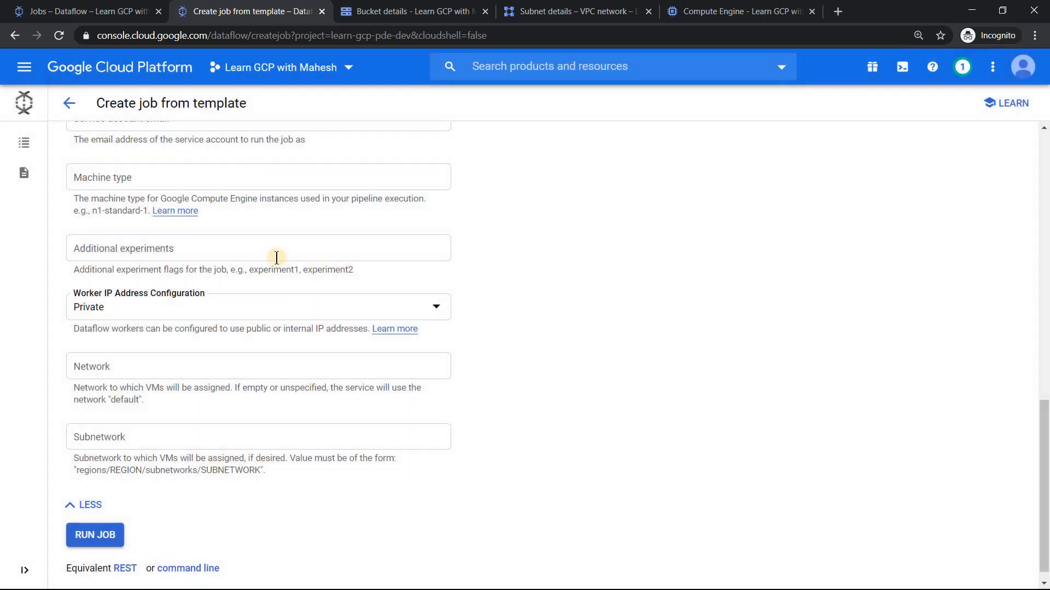
# Step: Run the dataflow-internal-ip job from the Word Count template
pyautogui.click(95, 537)
pyautogui.click(94, 536)
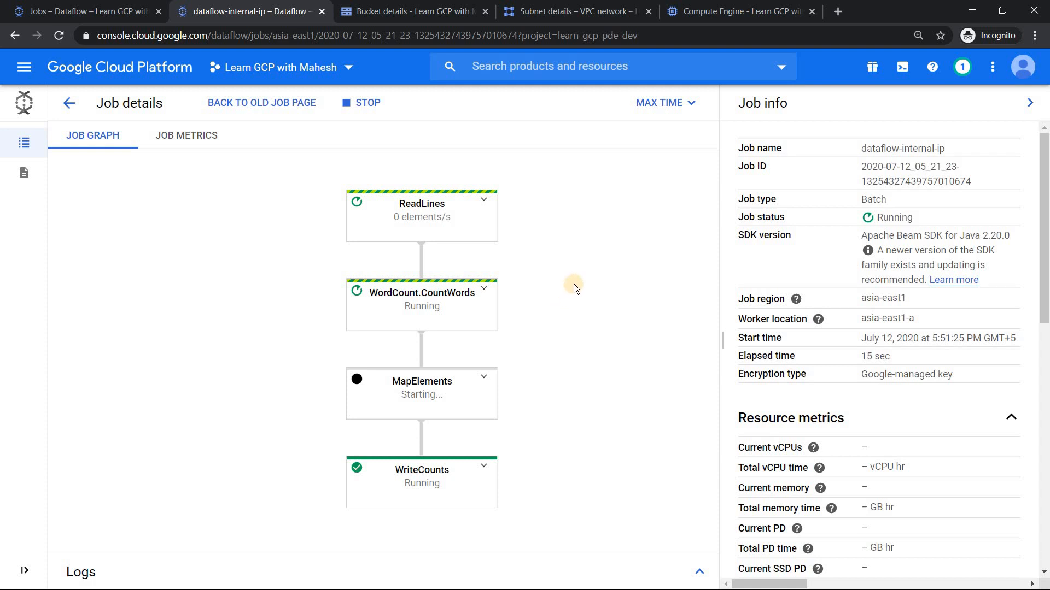
# Step: Reload the Compute Engine VM instances list and check the running job's worker for internal and external IP addresses
pyautogui.click(711, 10)
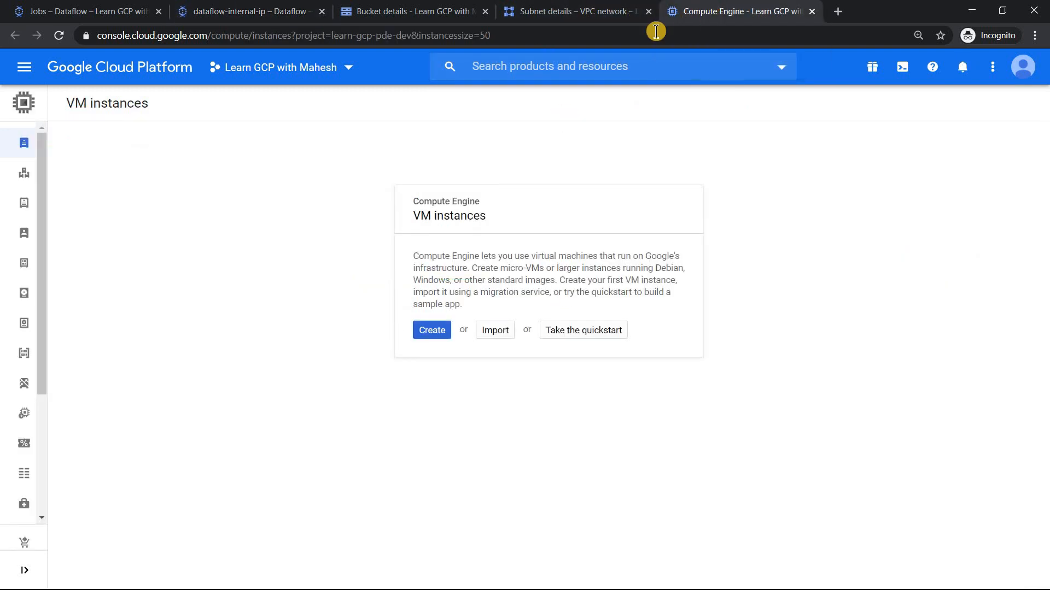
pyautogui.click(64, 38)
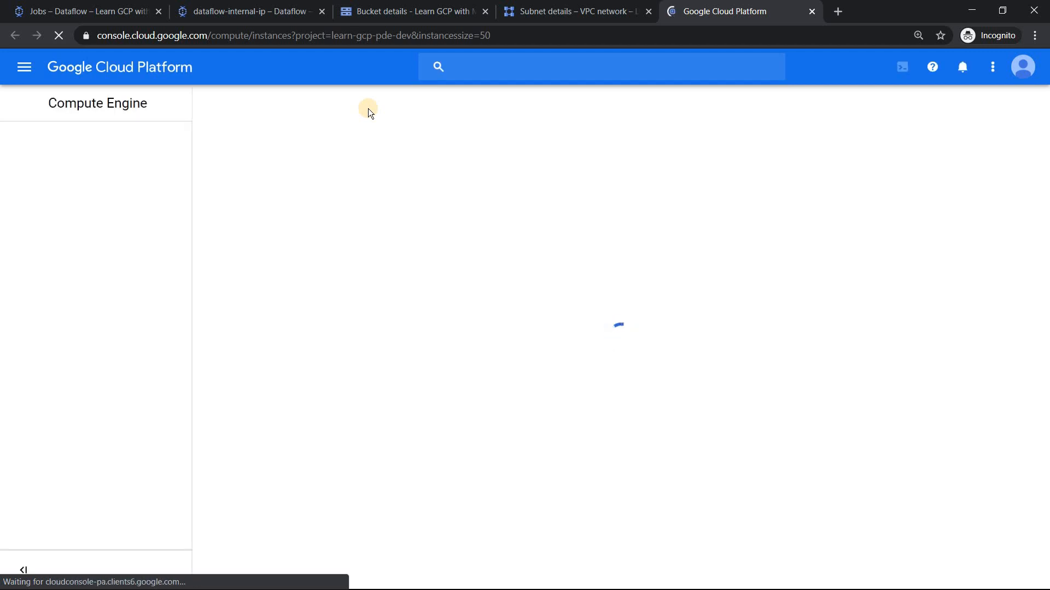
pyautogui.click(248, 10)
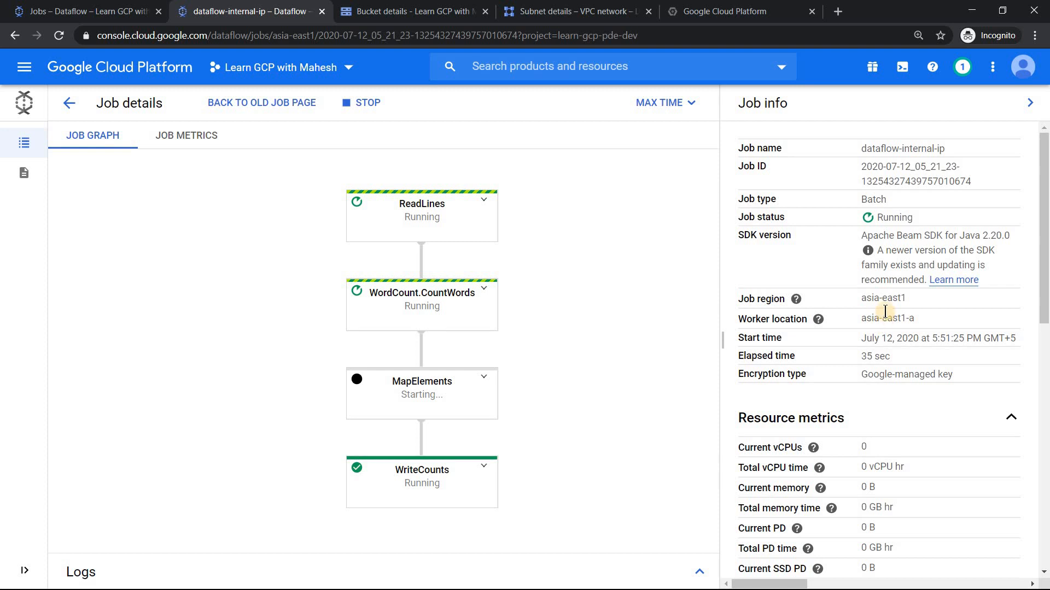
pyautogui.click(727, 14)
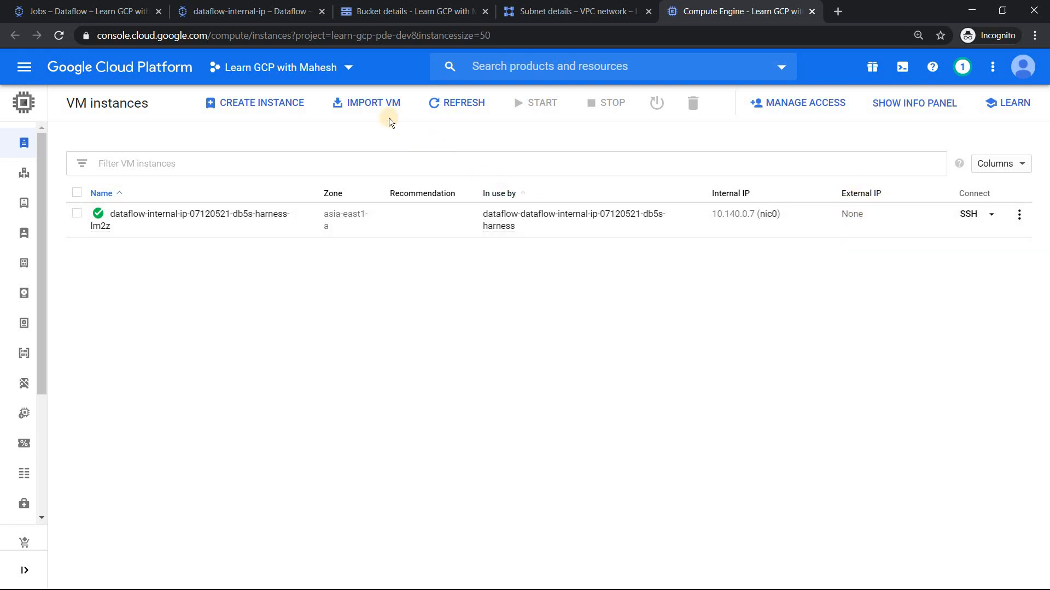
# Step: Check the running job's graph, and refresh the learn-gcp-pde-dev bucket and the VM instances list to look for output files and workers
pyautogui.click(231, 12)
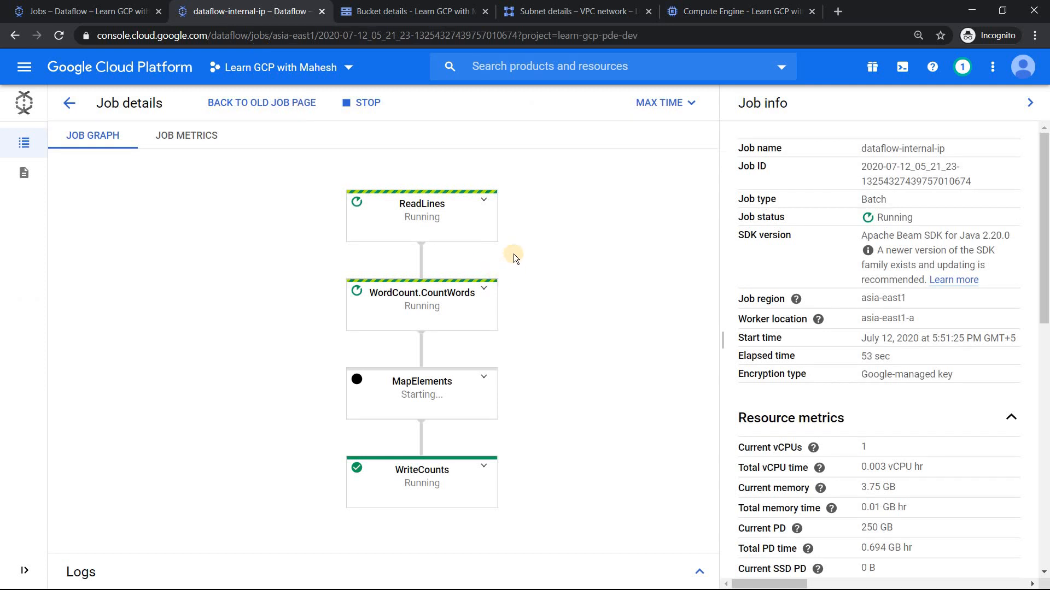
pyautogui.click(410, 12)
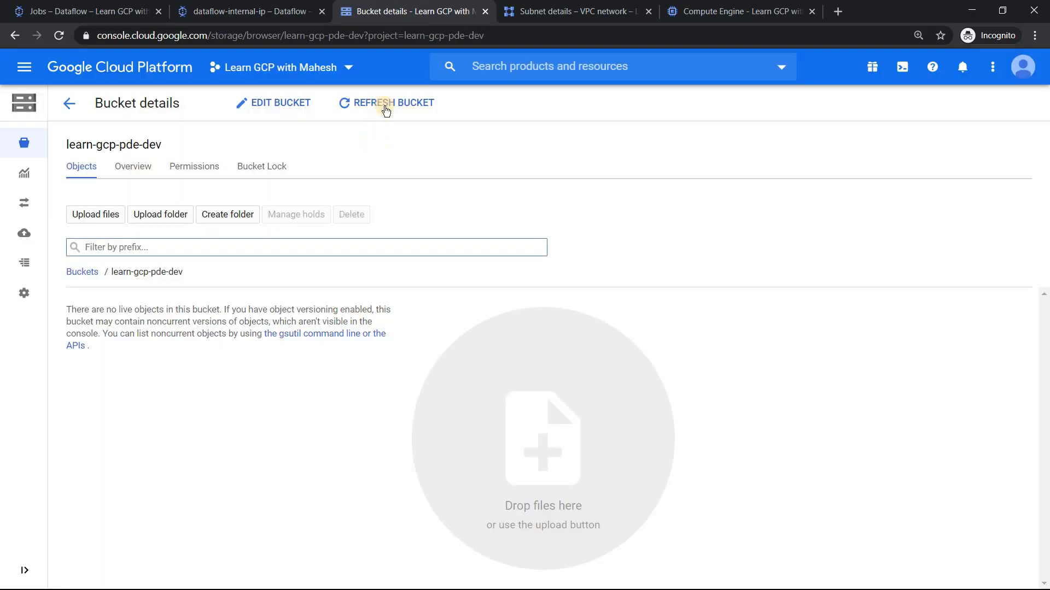
pyautogui.click(387, 103)
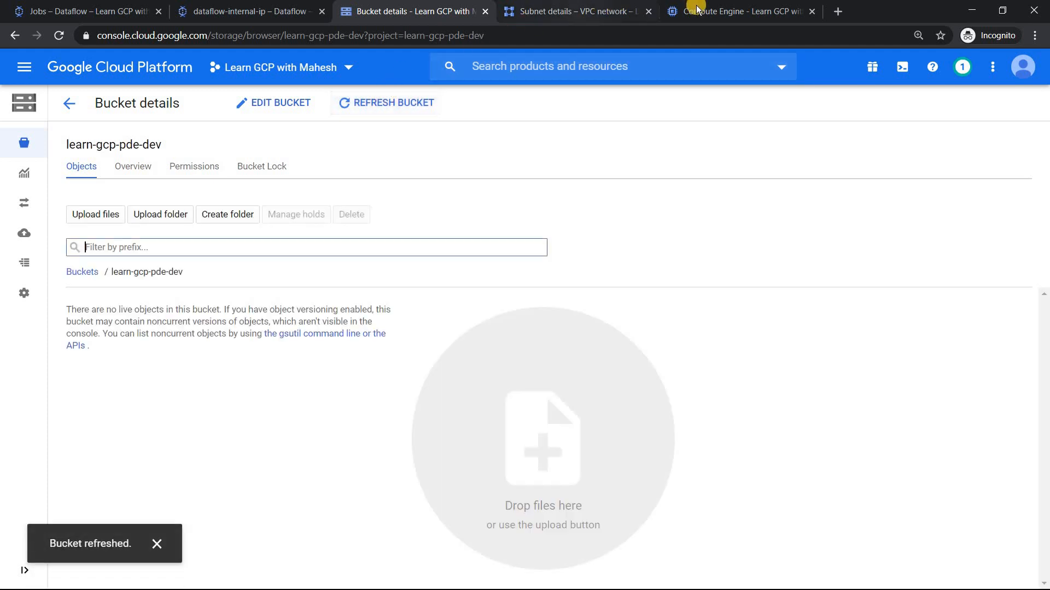
pyautogui.click(707, 22)
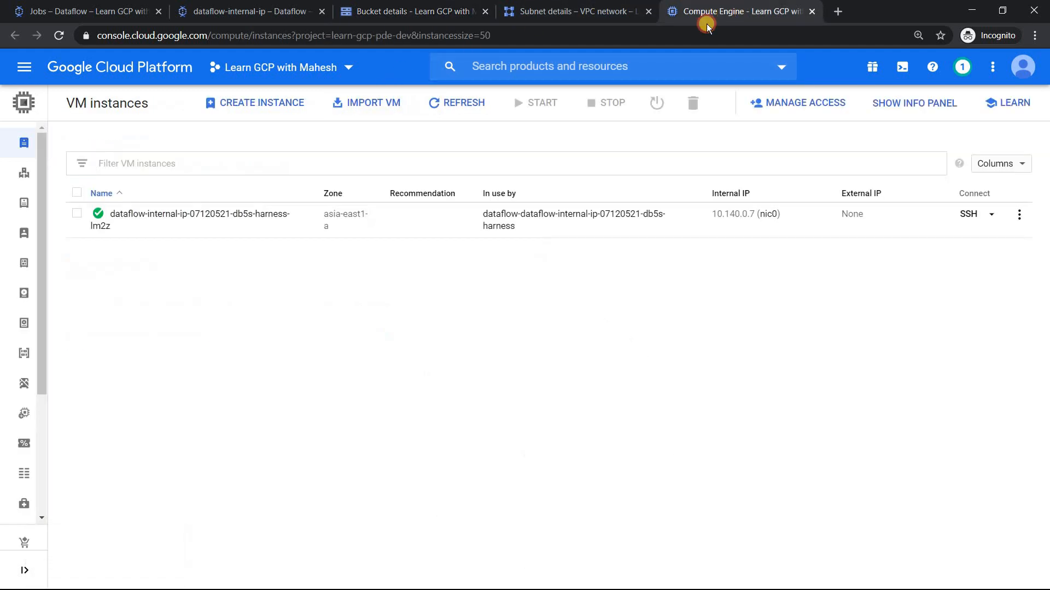
pyautogui.click(448, 102)
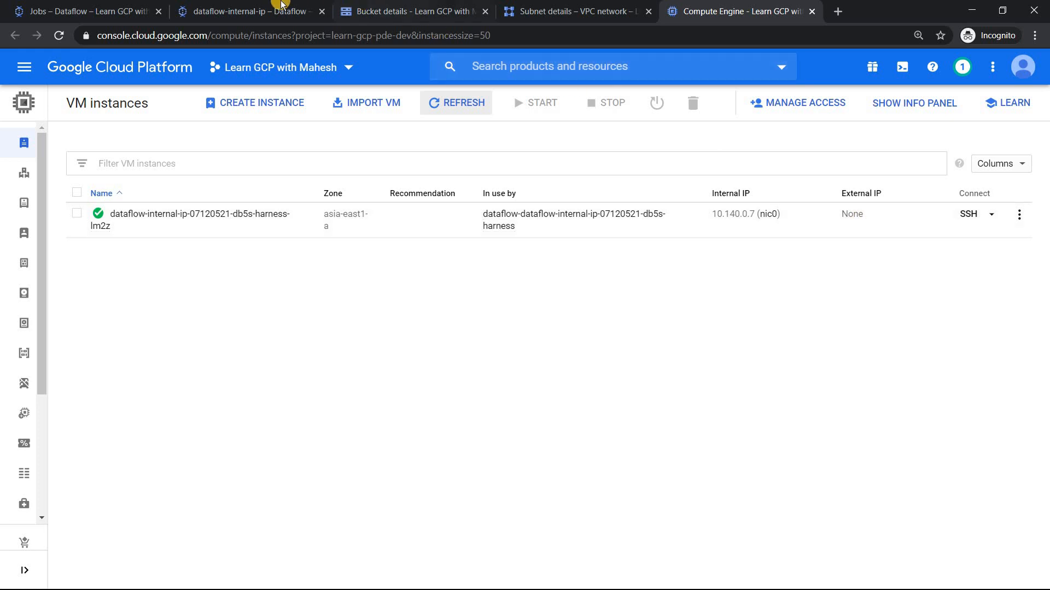
# Step: Examine the ReadLines step of the dataflow-internal-ip job graph, including its wall time and elements added
pyautogui.click(257, 11)
pyautogui.click(410, 220)
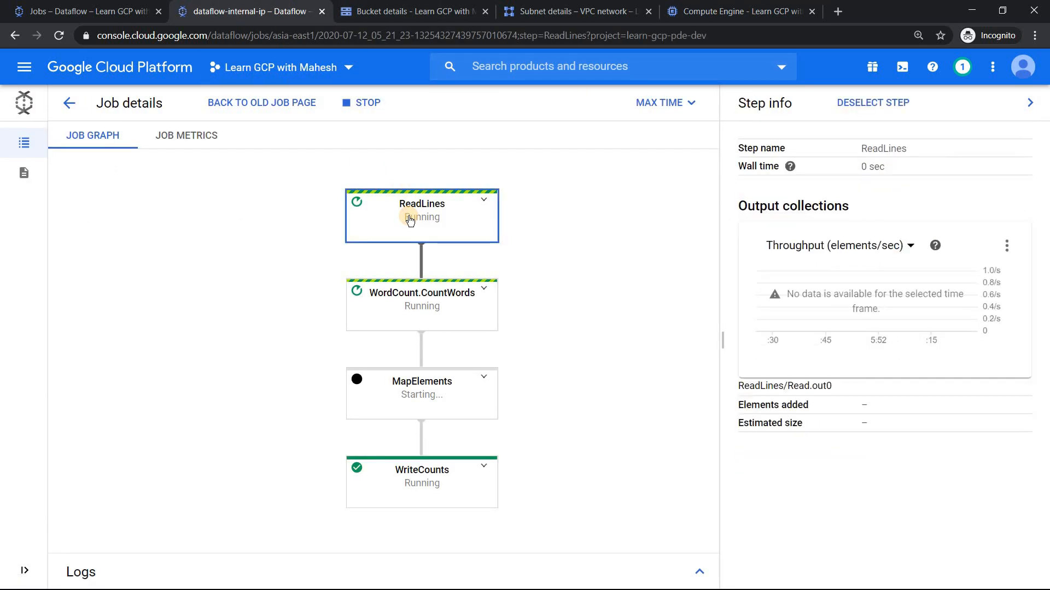
pyautogui.moveTo(859, 167); pyautogui.dragTo(886, 170)
pyautogui.moveTo(864, 406); pyautogui.dragTo(888, 405)
pyautogui.click(417, 222)
pyautogui.click(558, 225)
pyautogui.click(442, 226)
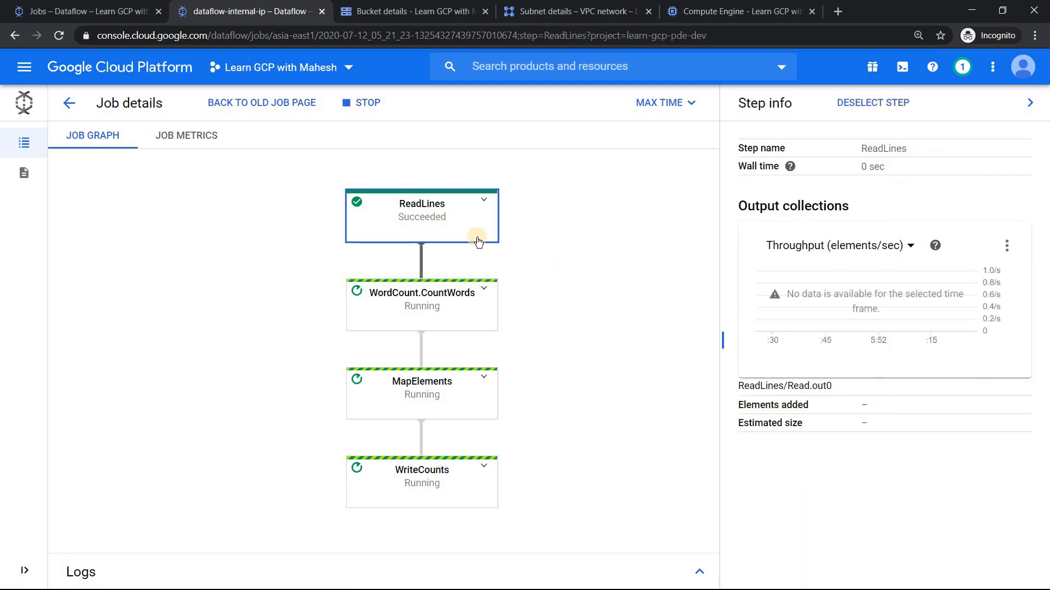
pyautogui.moveTo(861, 405); pyautogui.dragTo(897, 403)
# Step: Inspect the elements added for WordCount.CountWords, MapElements and WriteCounts, comparing them with those of ReadLines
pyautogui.click(461, 306)
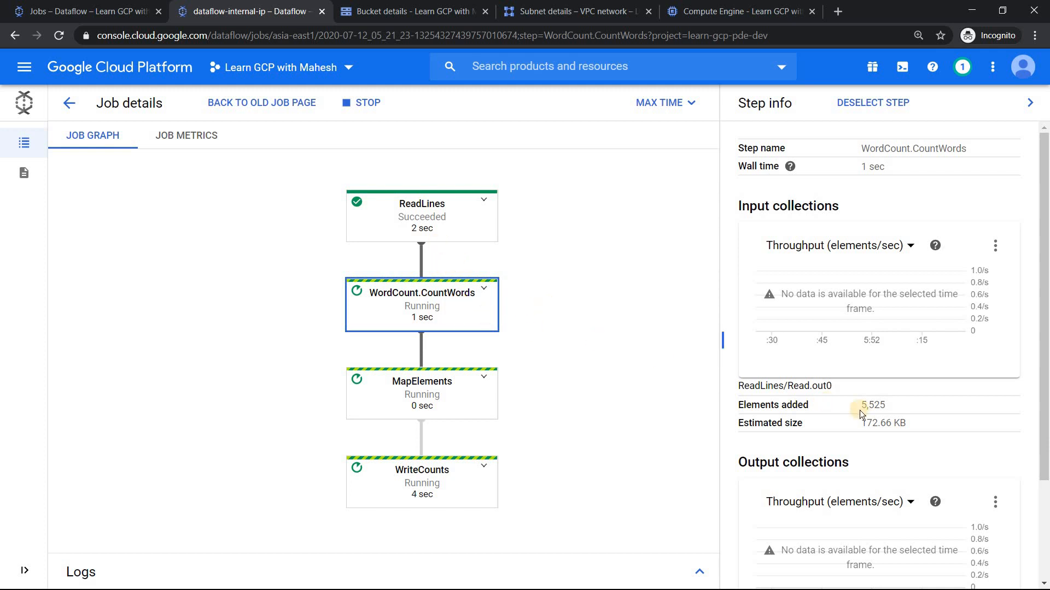
pyautogui.click(453, 396)
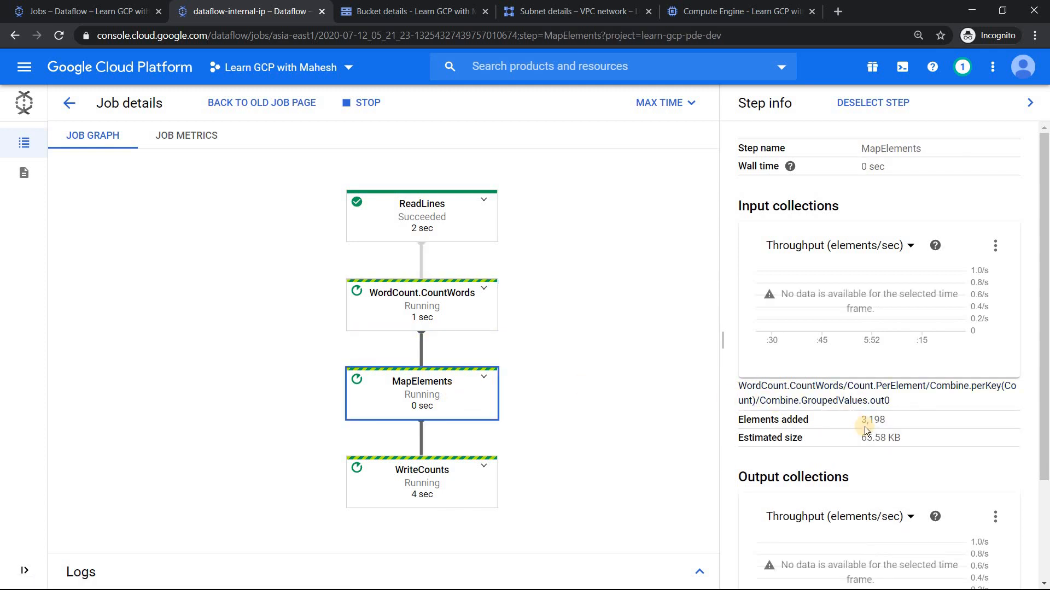
pyautogui.click(422, 481)
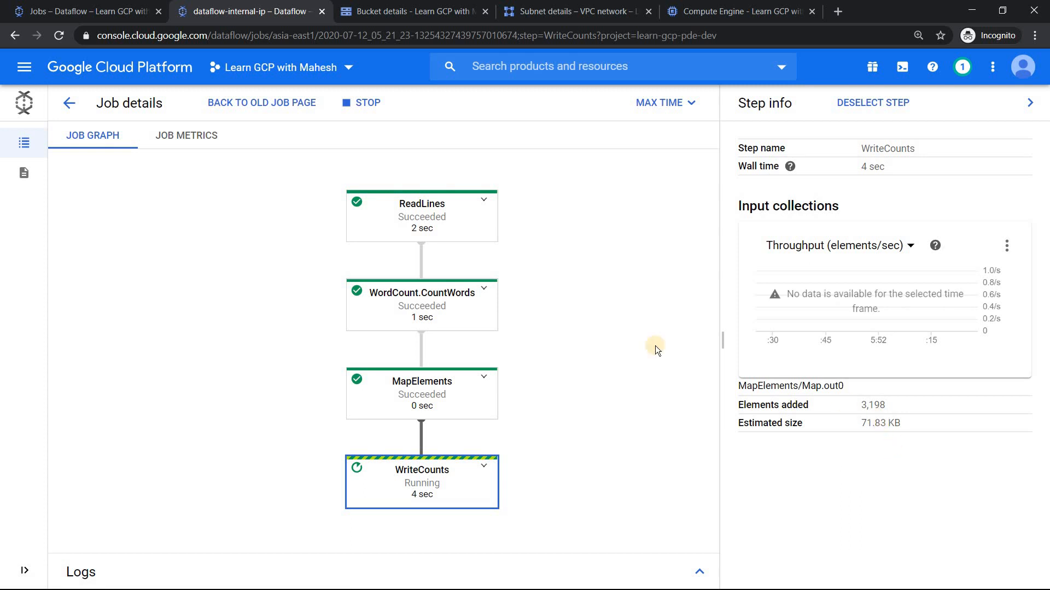
pyautogui.click(438, 212)
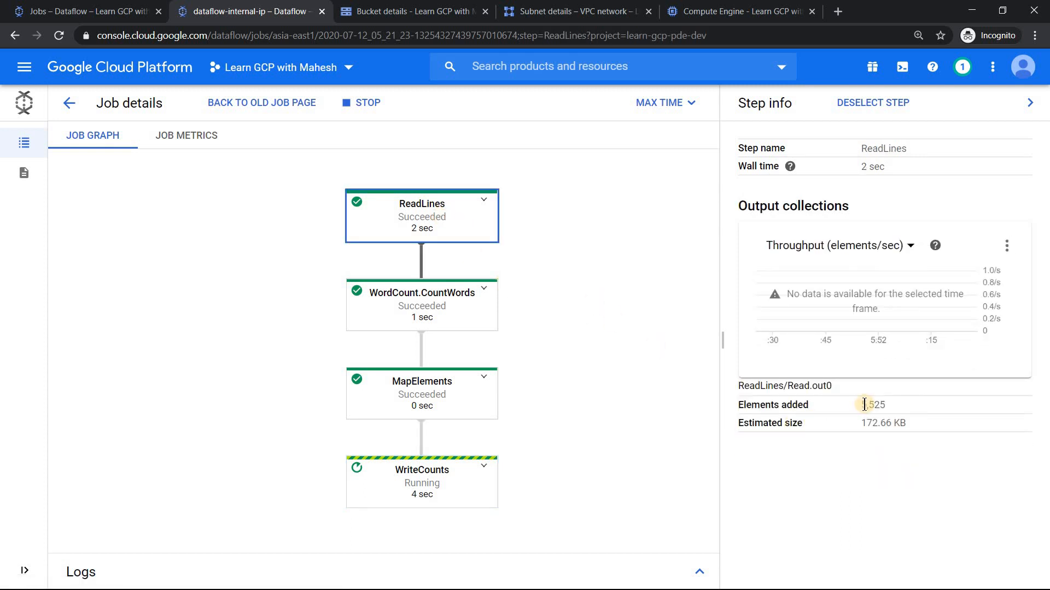
pyautogui.click(460, 480)
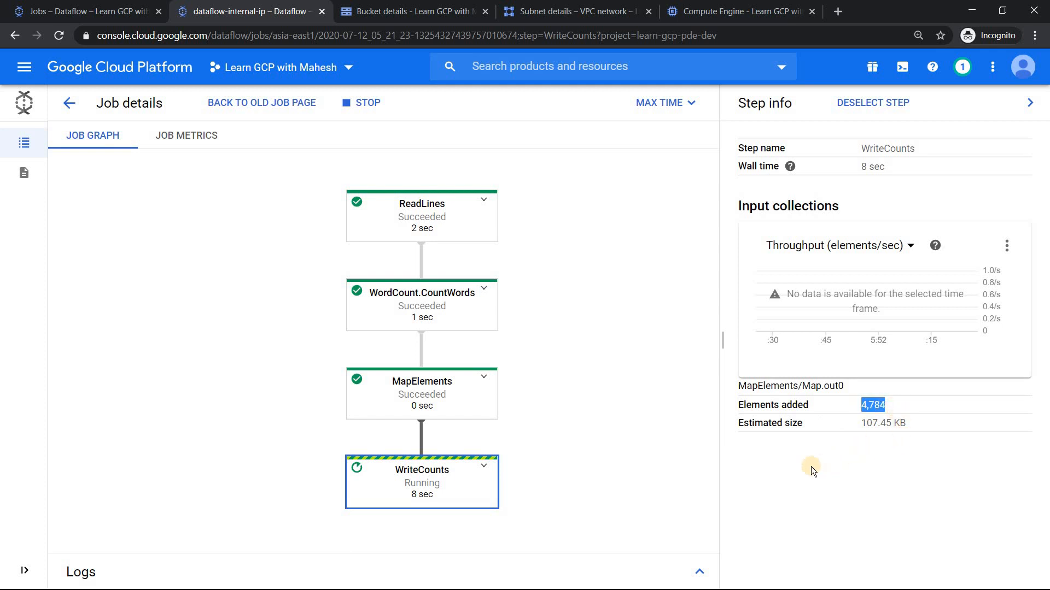
# Step: Refresh the learn-gcp-pde-dev bucket to check for output files, and recheck the job's ReadLines and WriteCounts element counts
pyautogui.click(406, 11)
pyautogui.click(386, 102)
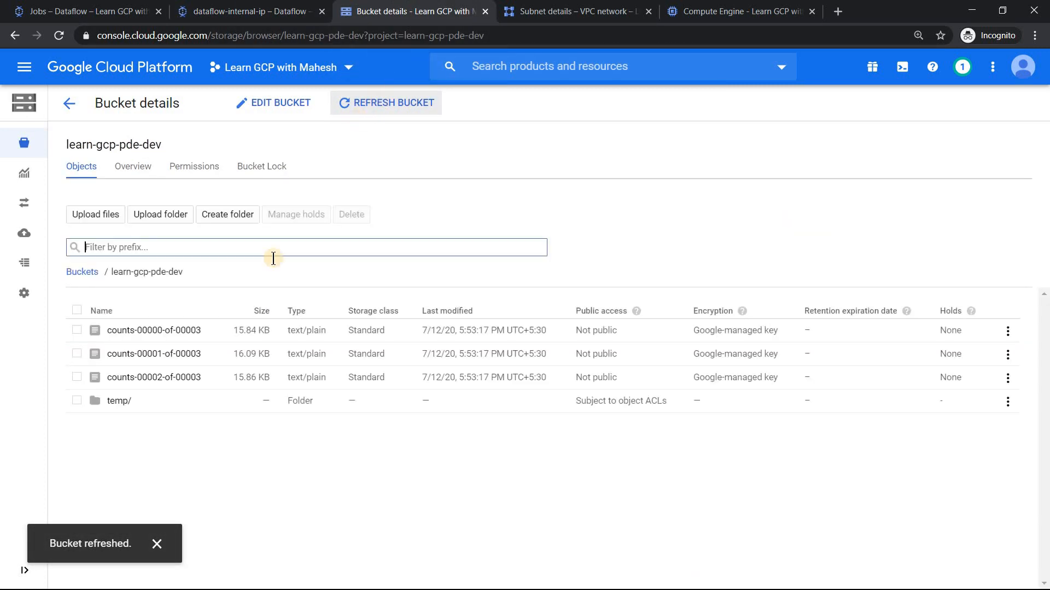
pyautogui.click(233, 10)
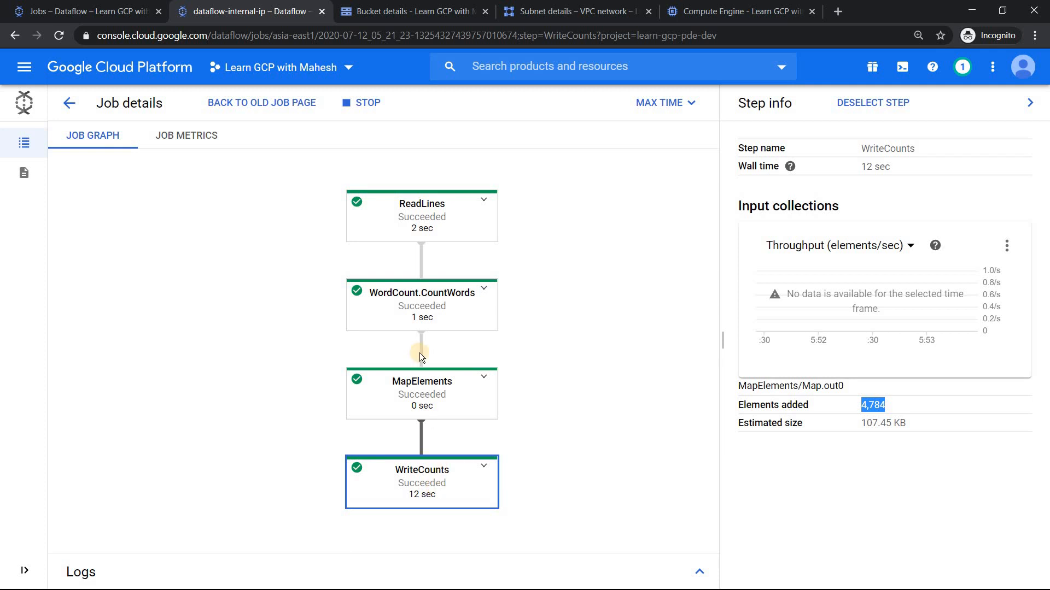
pyautogui.click(451, 225)
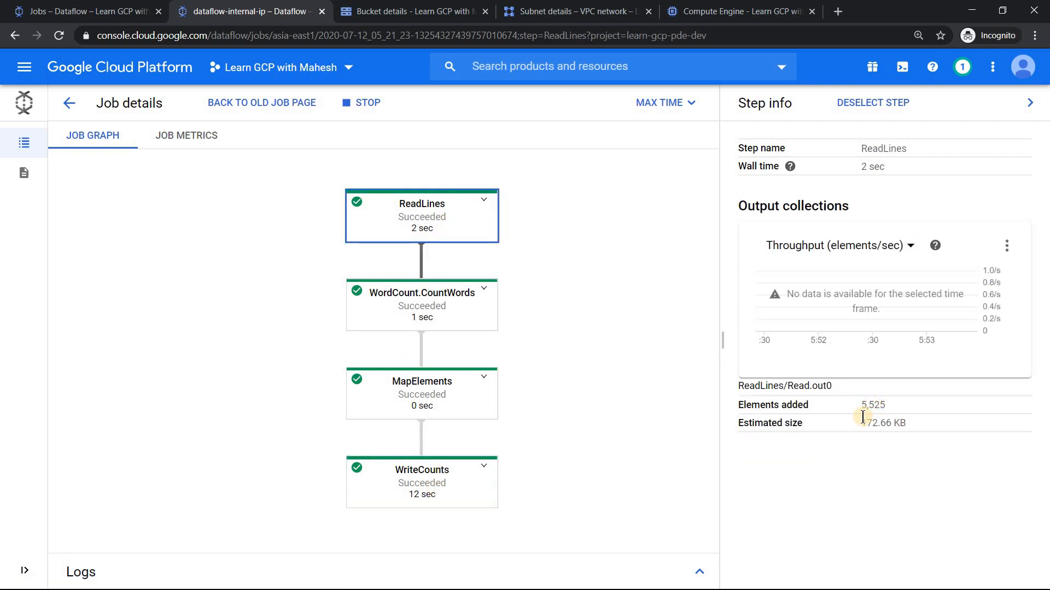
pyautogui.click(447, 481)
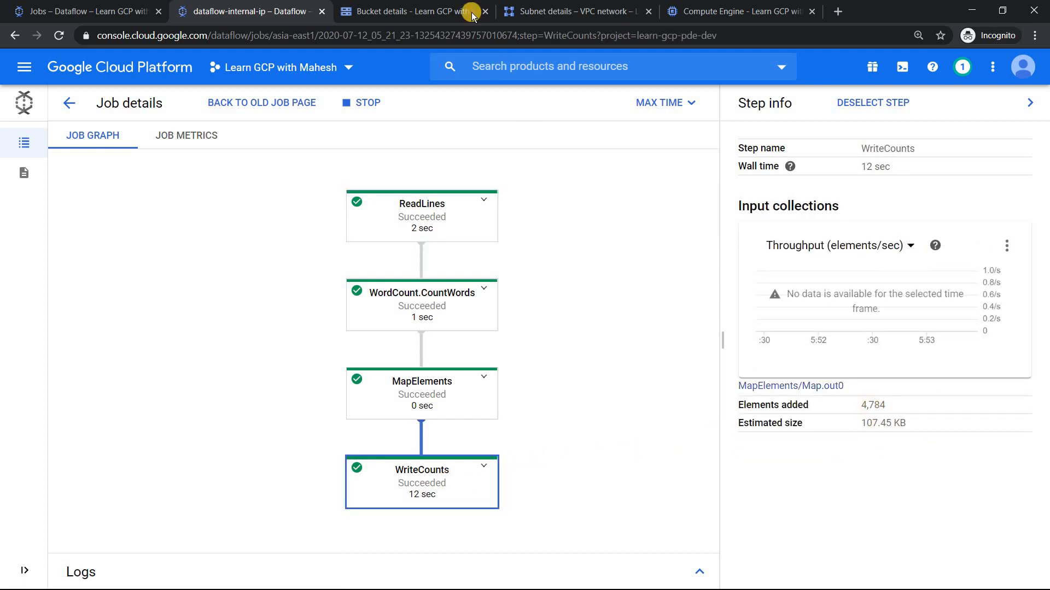
# Step: Open the output file counts-00000-of-00003 from the bucket in a new browser tab and read its word counts
pyautogui.click(440, 11)
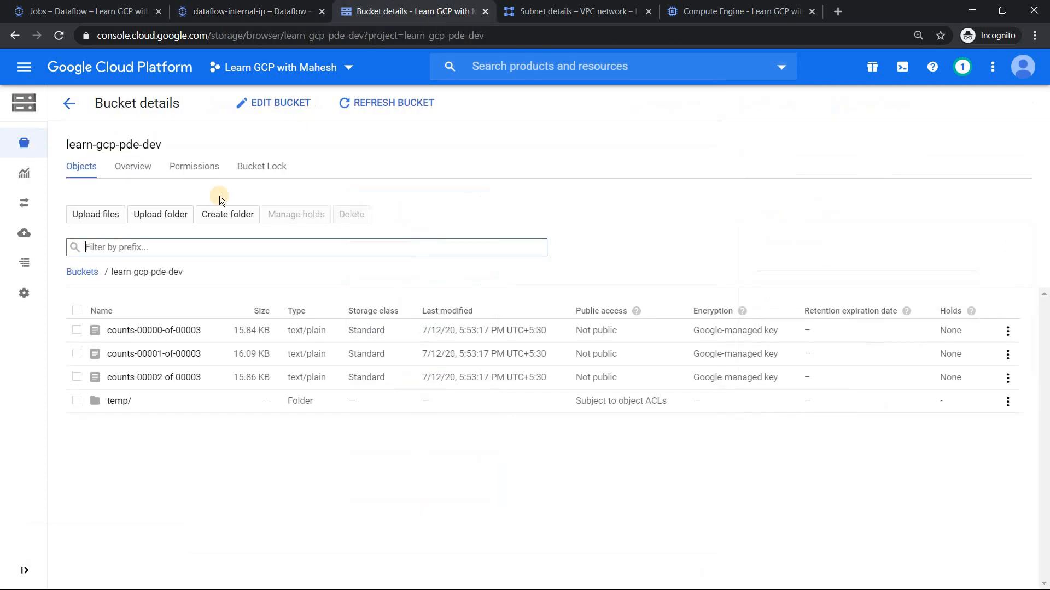
pyautogui.click(165, 332)
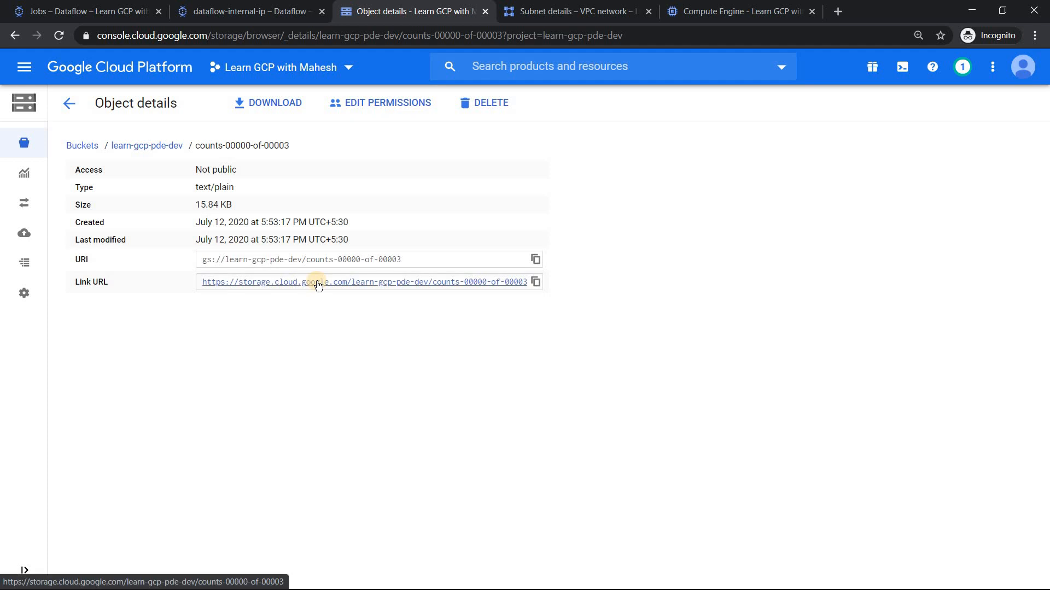
pyautogui.rightClick(474, 284)
pyautogui.click(485, 291)
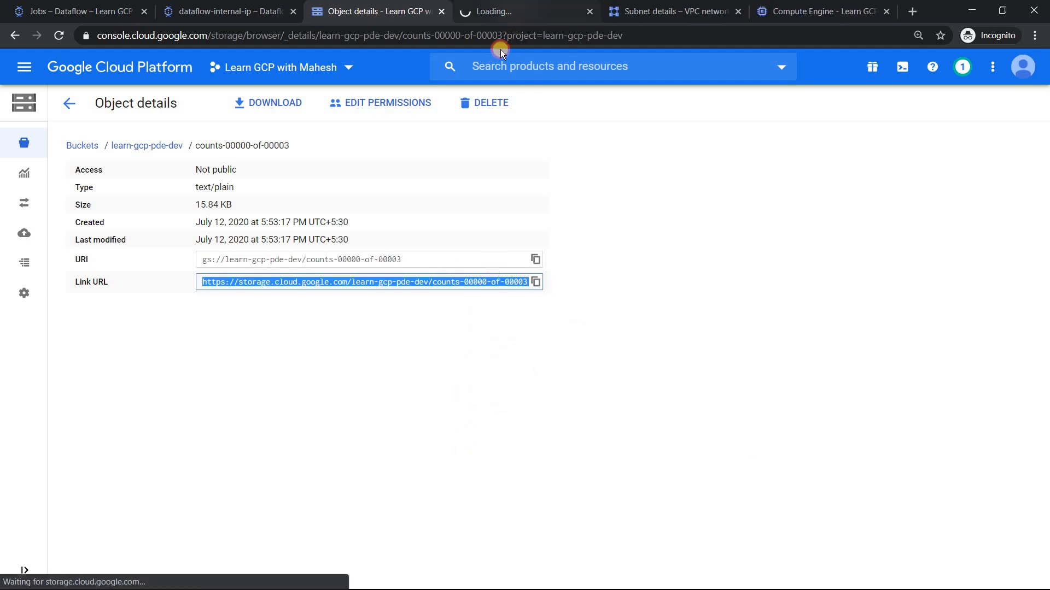
pyautogui.click(492, 12)
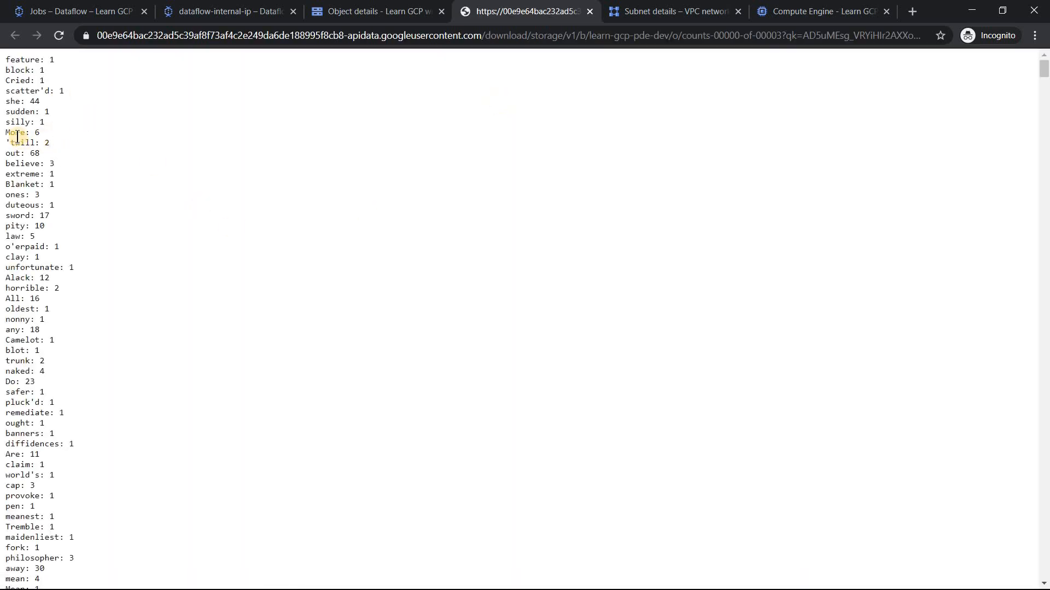
pyautogui.moveTo(30, 132); pyautogui.dragTo(41, 133)
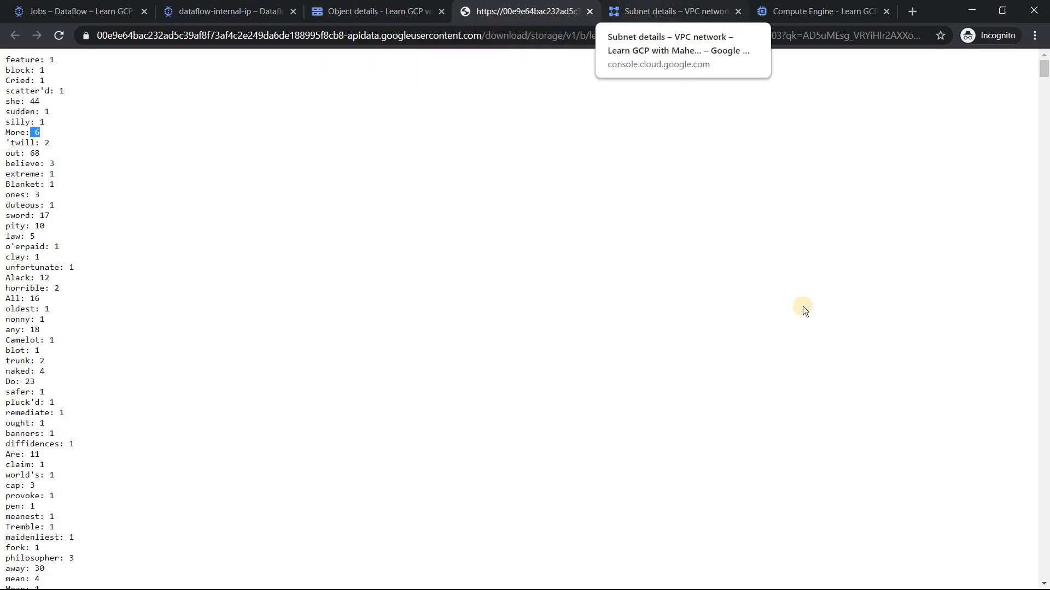
# Step: Refresh the VM instances list to check the worker, and check the dataflow-internal-ip job's status in its details and the Dataflow jobs list
pyautogui.click(812, 10)
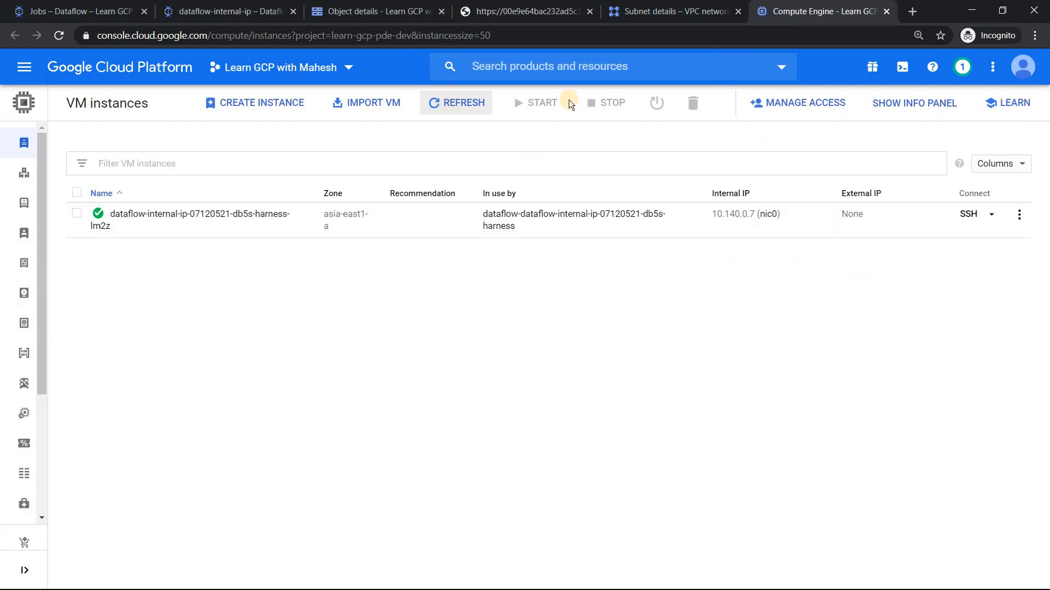
pyautogui.click(447, 104)
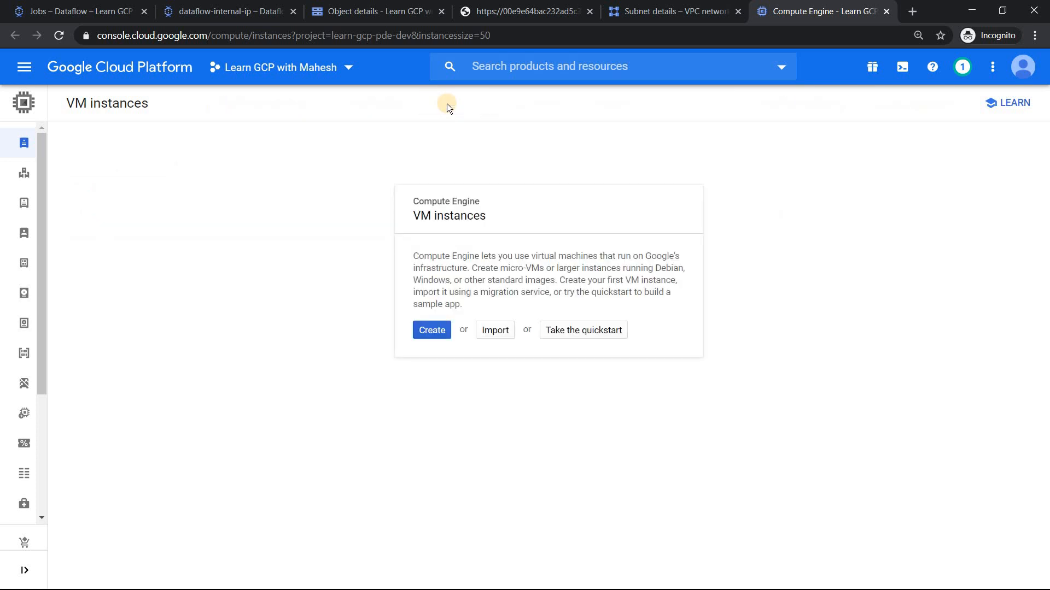
pyautogui.click(213, 11)
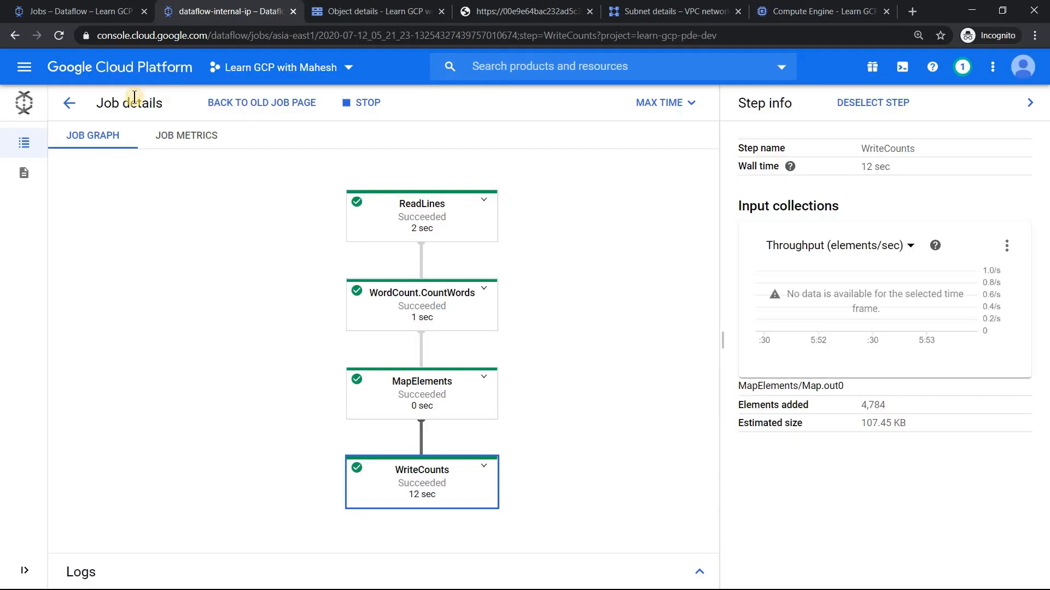
pyautogui.click(68, 103)
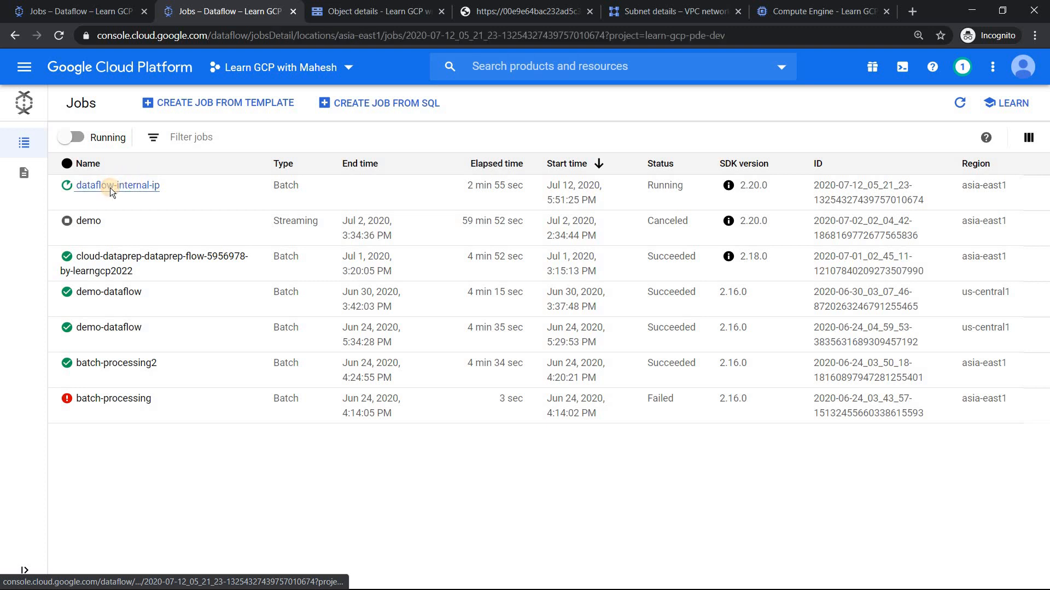
pyautogui.click(110, 188)
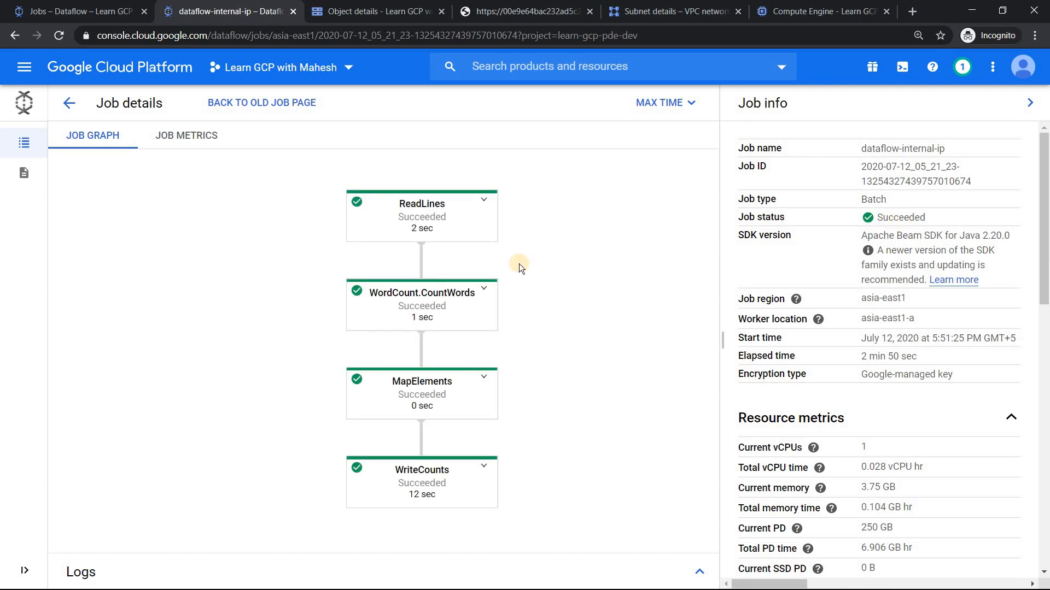
pyautogui.click(76, 106)
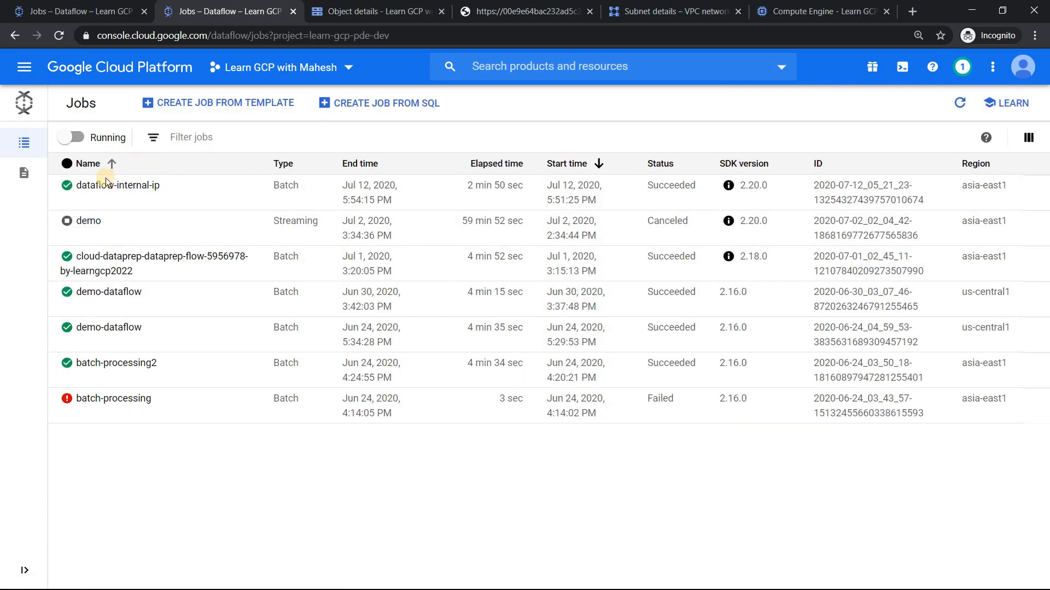